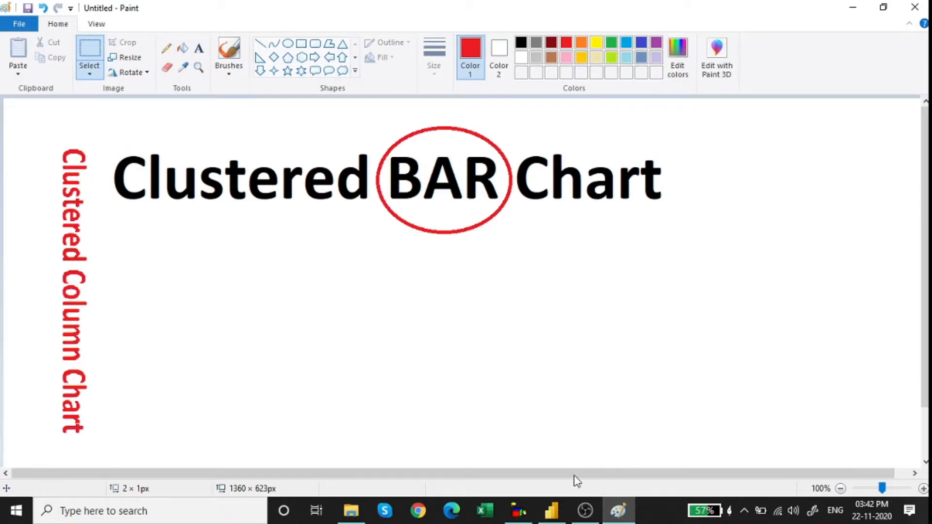
Switch to Power BI Desktop, shrink the clustered bar chart and move it to the left half of the report page
{"action": "left_click", "coordinate": [552, 511]}
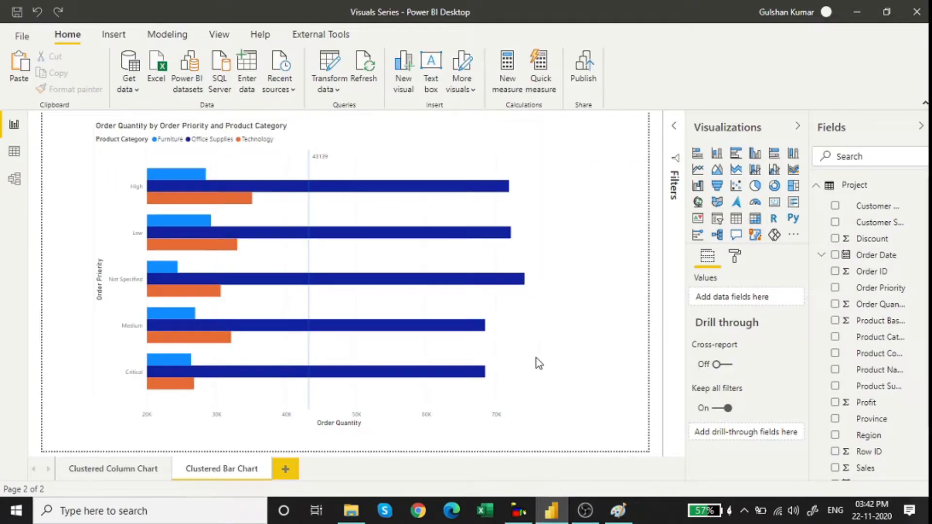
{"action": "left_click", "coordinate": [534, 416]}
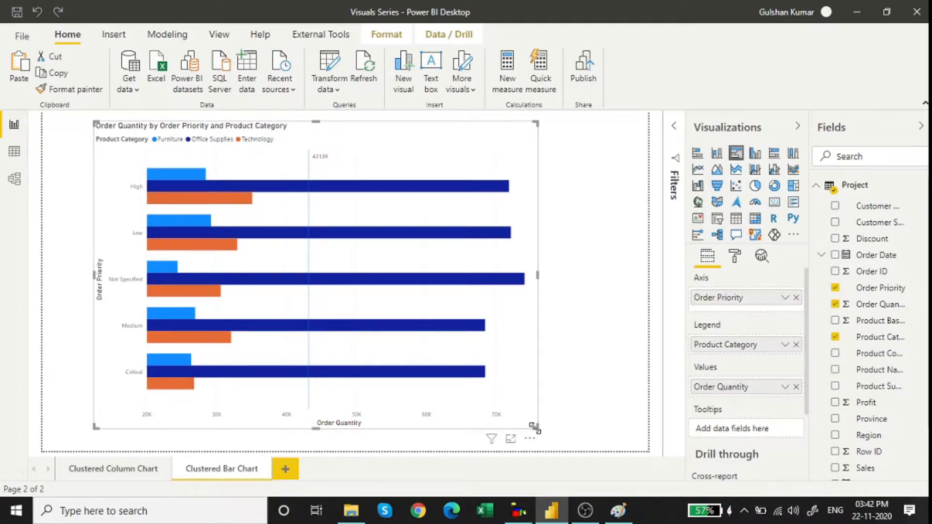
{"action": "left_click_drag", "start_coordinate": [538, 429], "coordinate": [395, 388]}
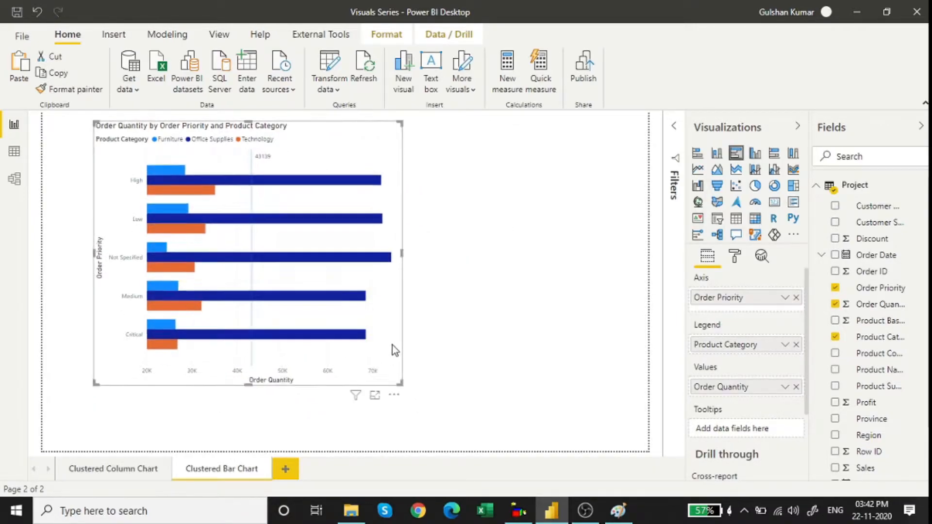
{"action": "left_click_drag", "start_coordinate": [393, 345], "coordinate": [349, 360]}
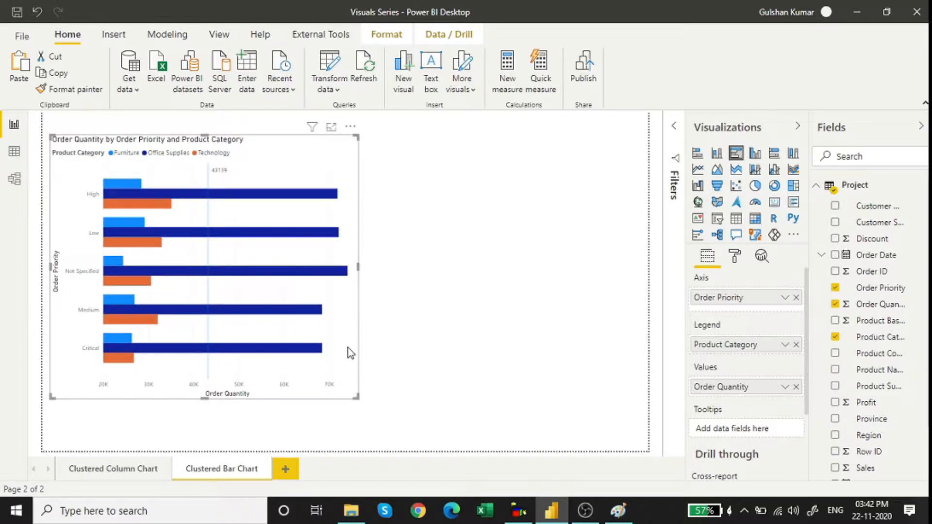
Duplicate the clustered bar chart and place a smaller copy beside the original, on the right half of the page
{"action": "key", "text": "ctrl+c"}
{"action": "key", "text": "ctrl+v"}
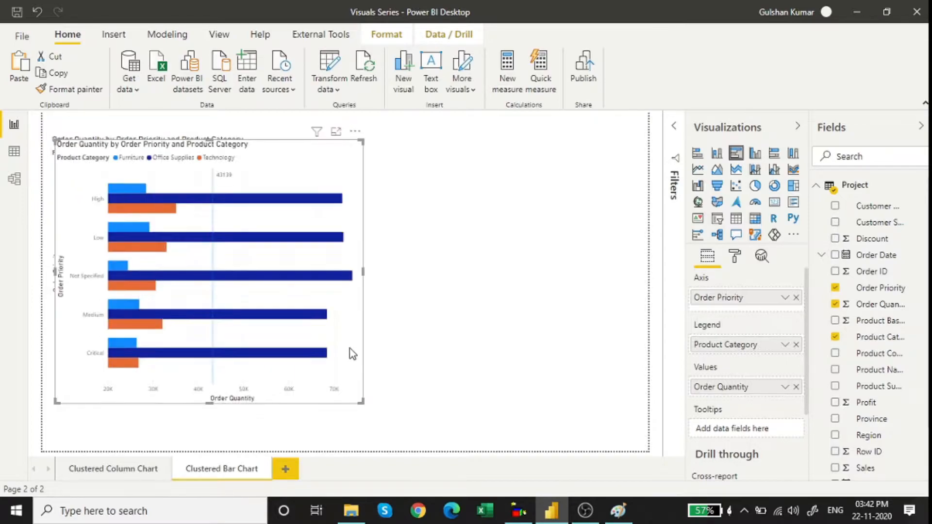
{"action": "left_click_drag", "start_coordinate": [349, 353], "coordinate": [631, 358]}
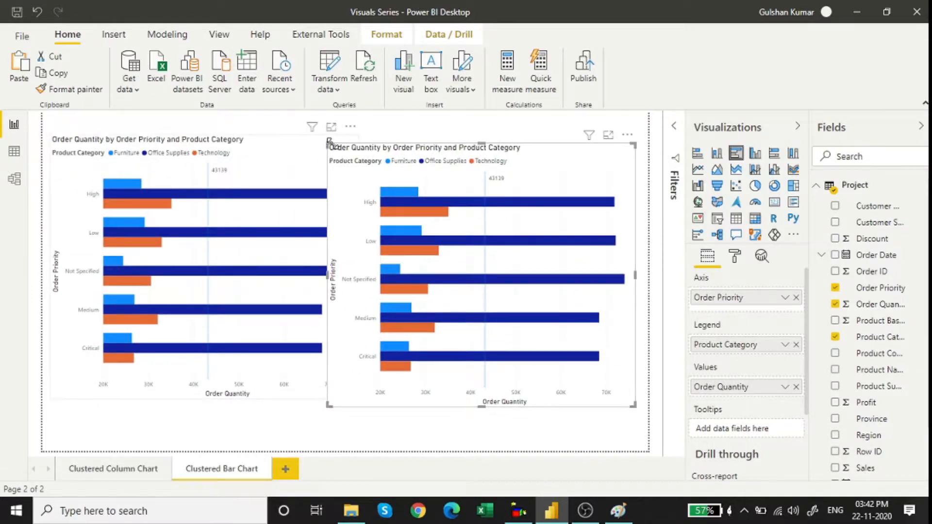
{"action": "left_click_drag", "start_coordinate": [327, 141], "coordinate": [413, 187]}
{"action": "left_click_drag", "start_coordinate": [430, 265], "coordinate": [409, 234]}
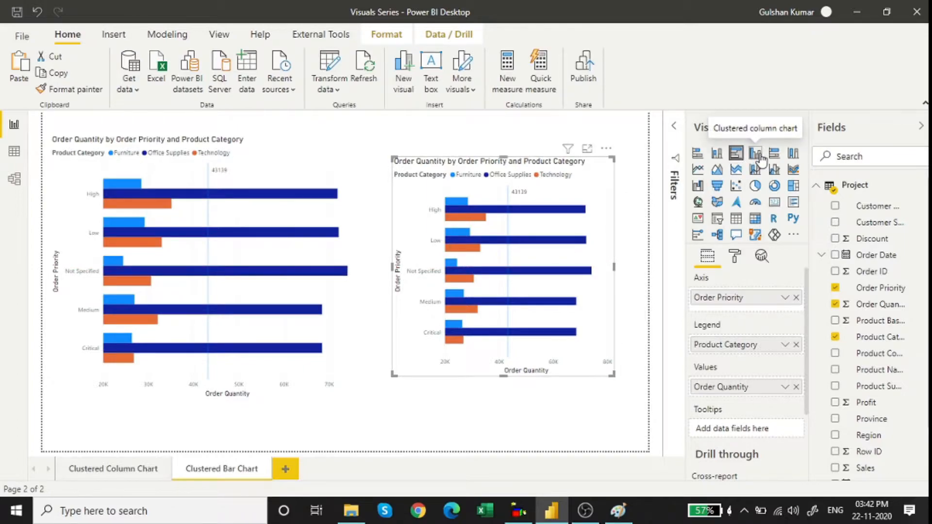
Convert the copied chart to a clustered column chart and enlarge it so its top edge aligns with the bar chart
{"action": "left_click", "coordinate": [755, 153]}
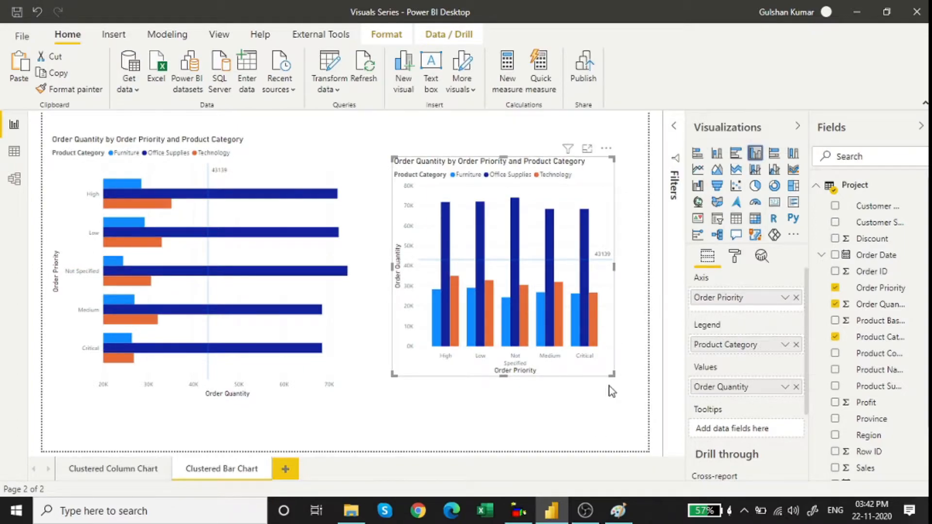
{"action": "left_click_drag", "start_coordinate": [612, 375], "coordinate": [633, 380]}
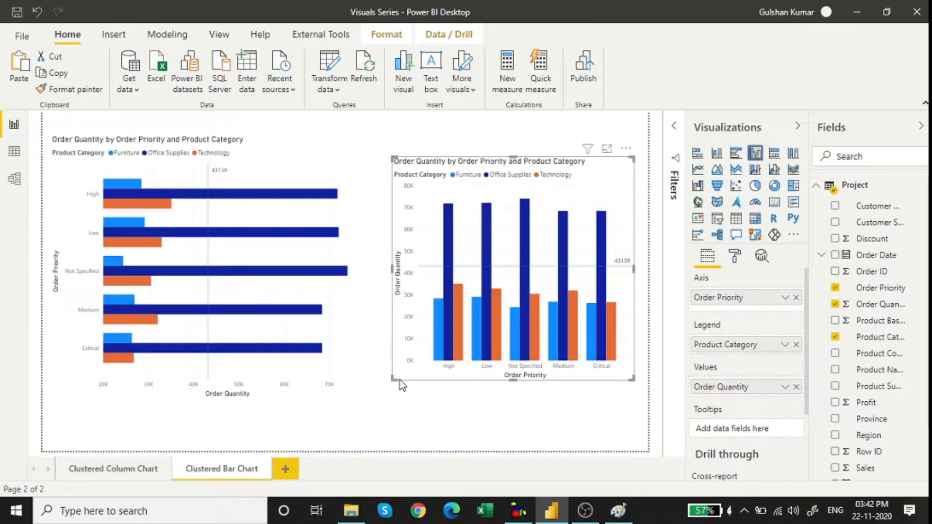
{"action": "left_click_drag", "start_coordinate": [396, 380], "coordinate": [371, 386]}
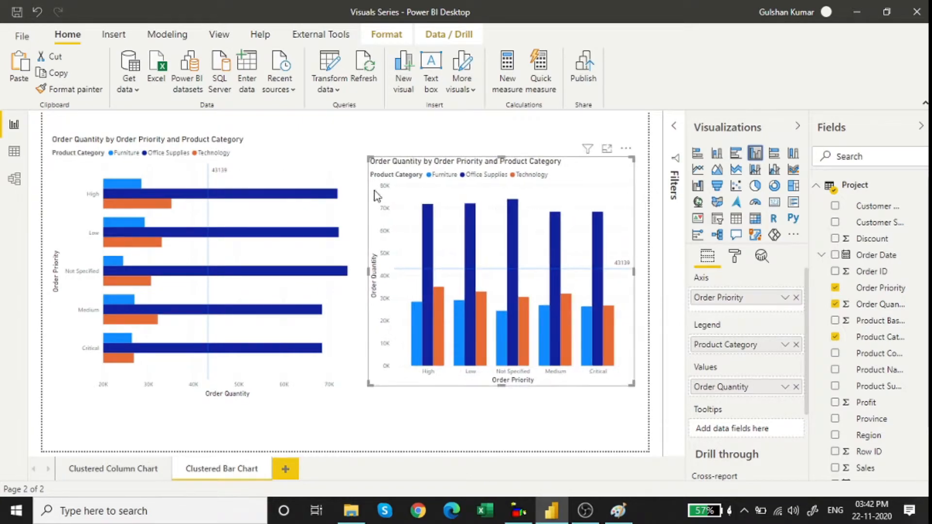
{"action": "mouse_move", "coordinate": [371, 159]}
{"action": "left_mouse_down"}
{"action": "mouse_move", "coordinate": [365, 142]}
{"action": "mouse_move", "coordinate": [379, 144]}
{"action": "mouse_move", "coordinate": [369, 142]}
{"action": "left_mouse_up"}
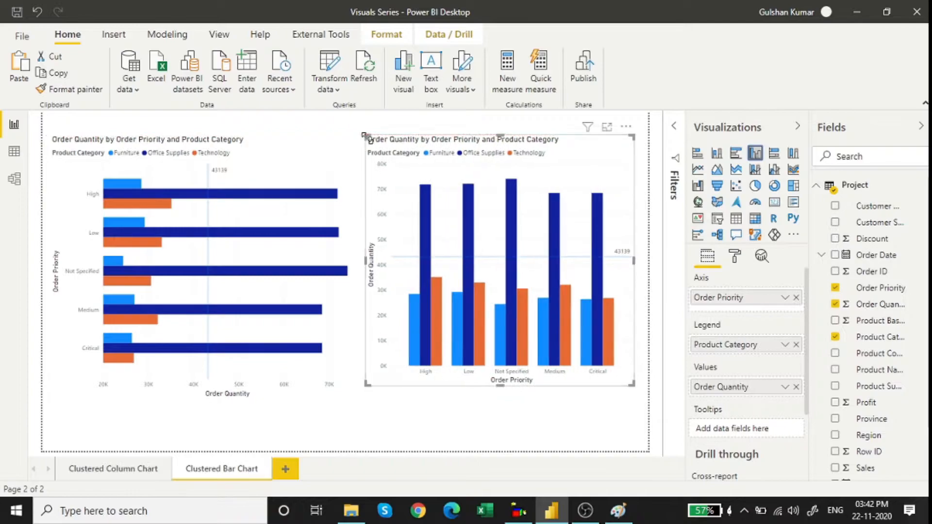
{"action": "left_click", "coordinate": [438, 420]}
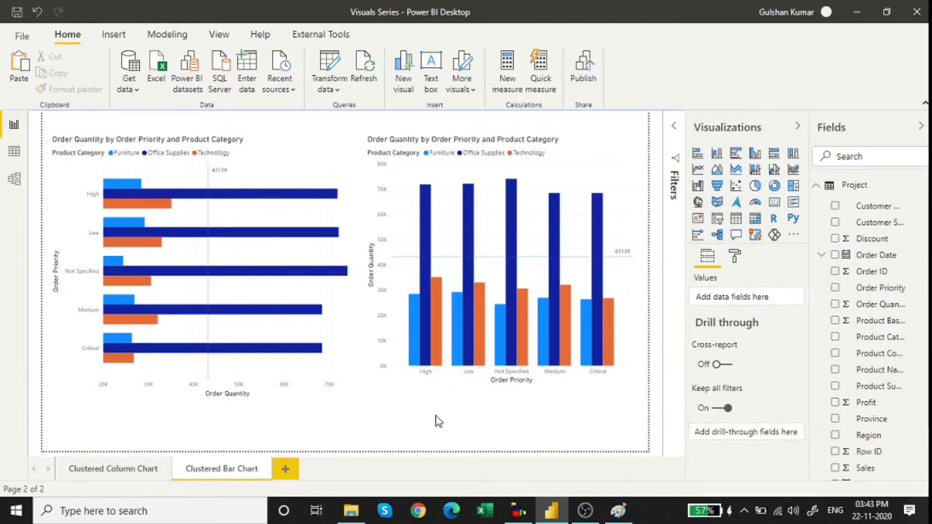
Review the chart title in Paint, and inspect the order quantities of the High and Not Specified columns in the Power BI report
{"action": "left_click", "coordinate": [617, 510]}
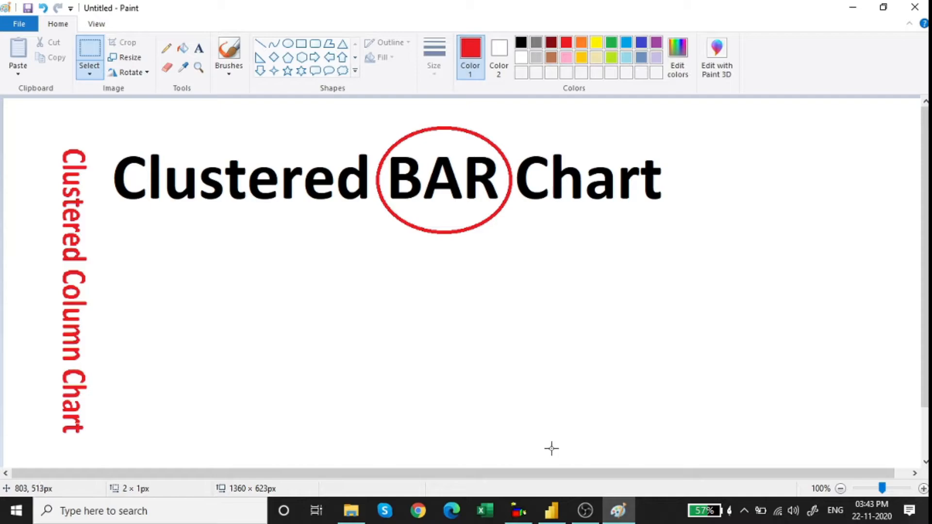
{"action": "left_click", "coordinate": [552, 510]}
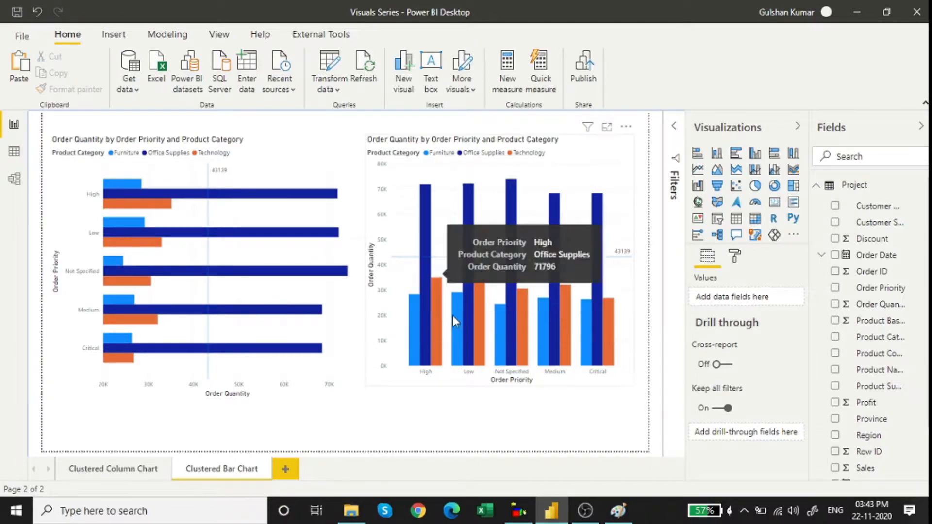
{"action": "mouse_move", "coordinate": [440, 336]}
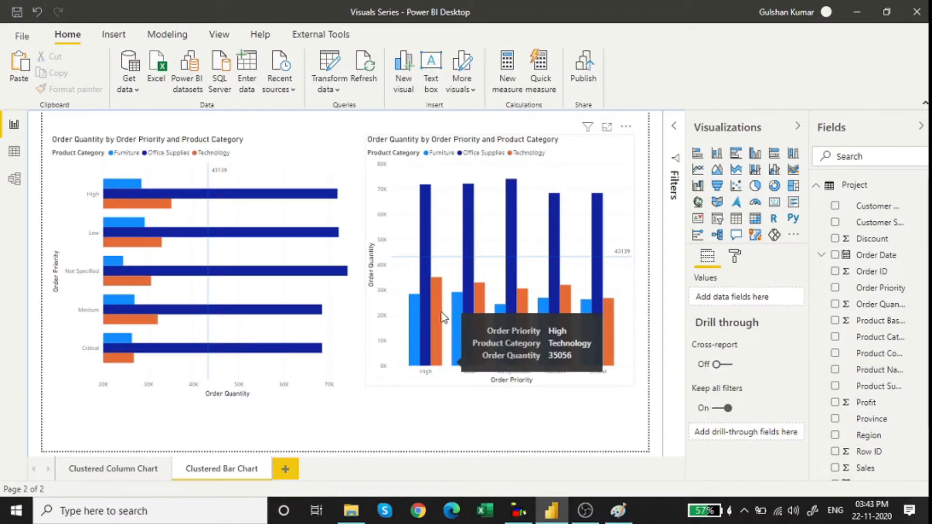
{"action": "mouse_move", "coordinate": [507, 290]}
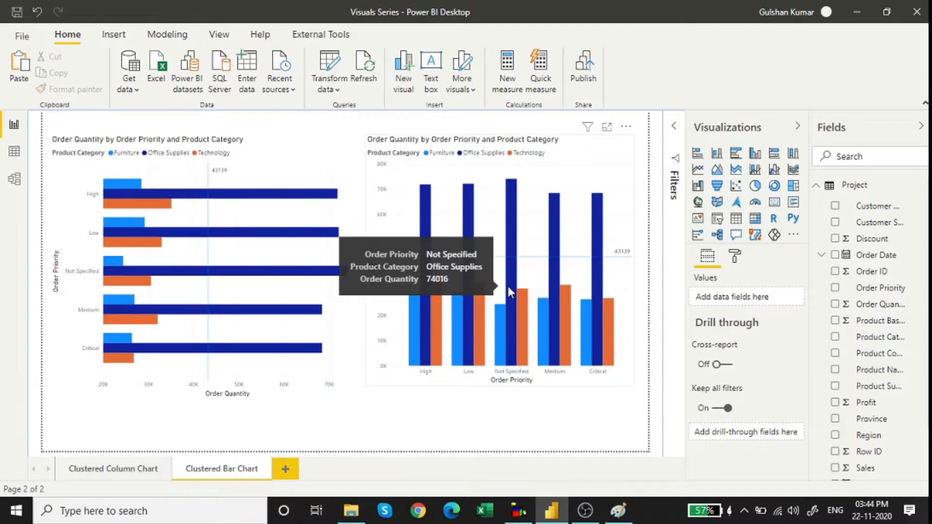
{"action": "left_click", "coordinate": [620, 515]}
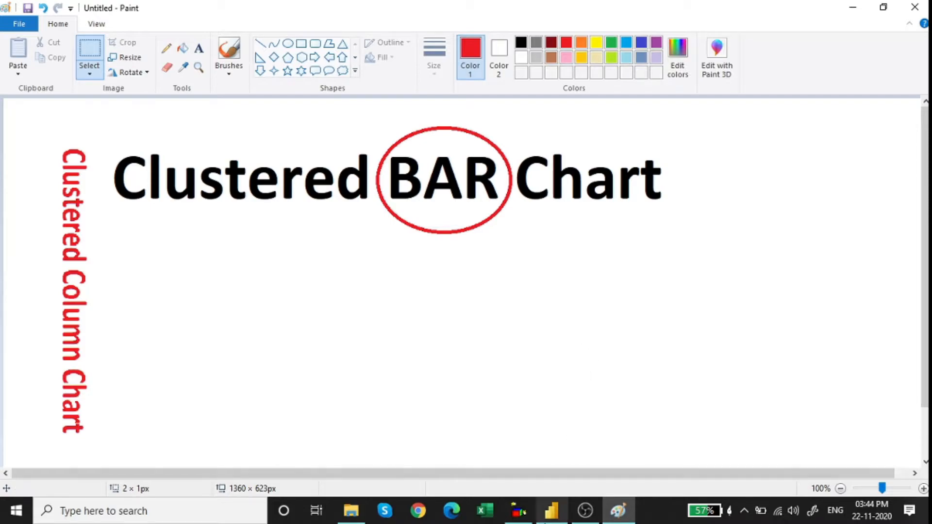
{"action": "left_click", "coordinate": [551, 510]}
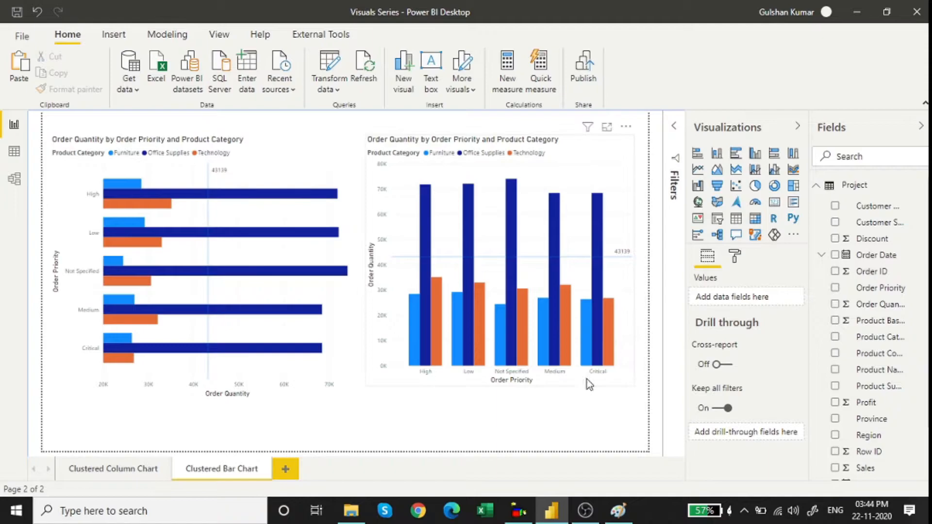
Delete the clustered column chart and the original bar chart from the Clustered Bar Chart page
{"action": "left_click", "coordinate": [645, 371]}
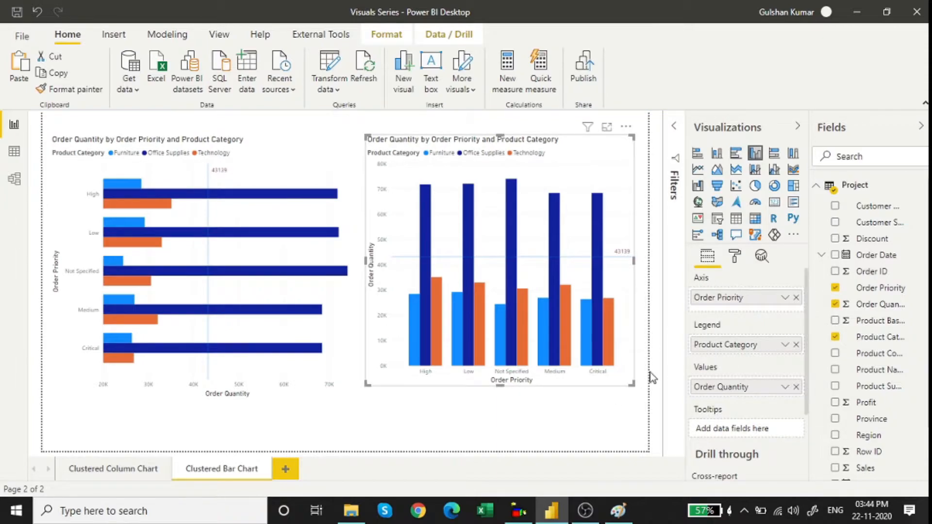
{"action": "left_click", "coordinate": [772, 264]}
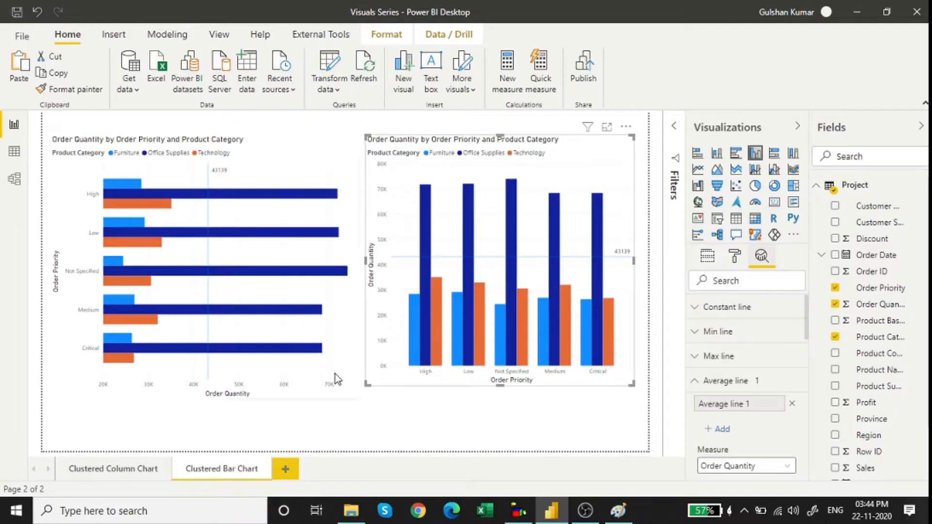
{"action": "key", "text": "Delete"}
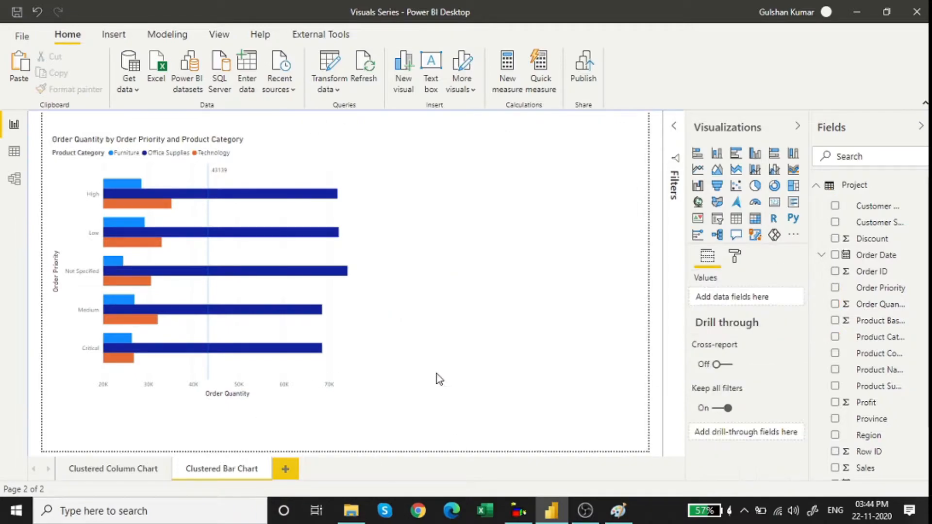
{"action": "left_click", "coordinate": [300, 356]}
{"action": "key", "text": "Delete"}
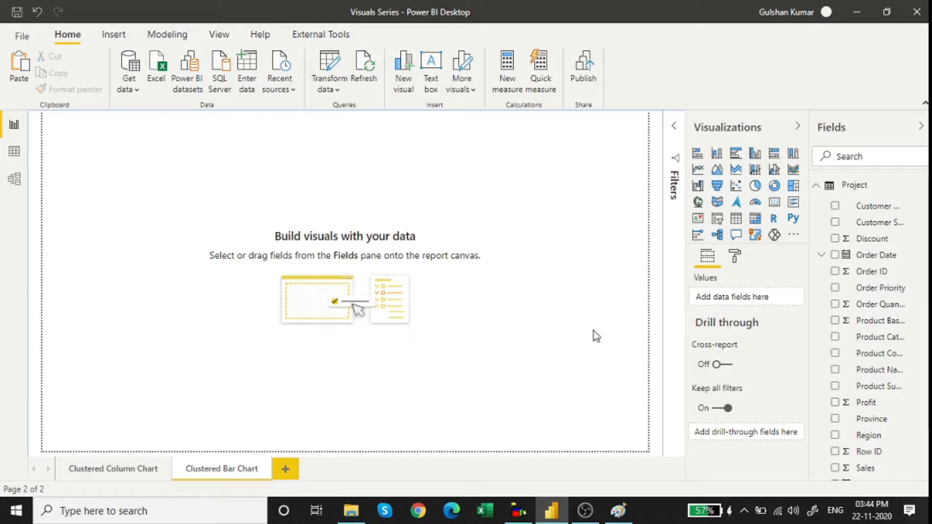
Add an empty clustered bar chart to the page, place it near the middle and enlarge it
{"action": "left_click", "coordinate": [740, 160]}
{"action": "left_click_drag", "start_coordinate": [148, 203], "coordinate": [250, 266]}
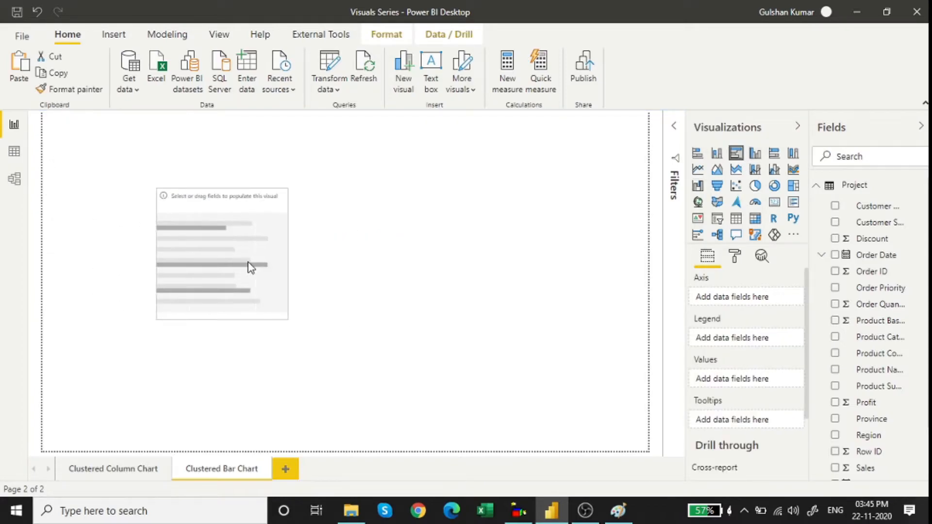
{"action": "left_click_drag", "start_coordinate": [288, 321], "coordinate": [391, 401]}
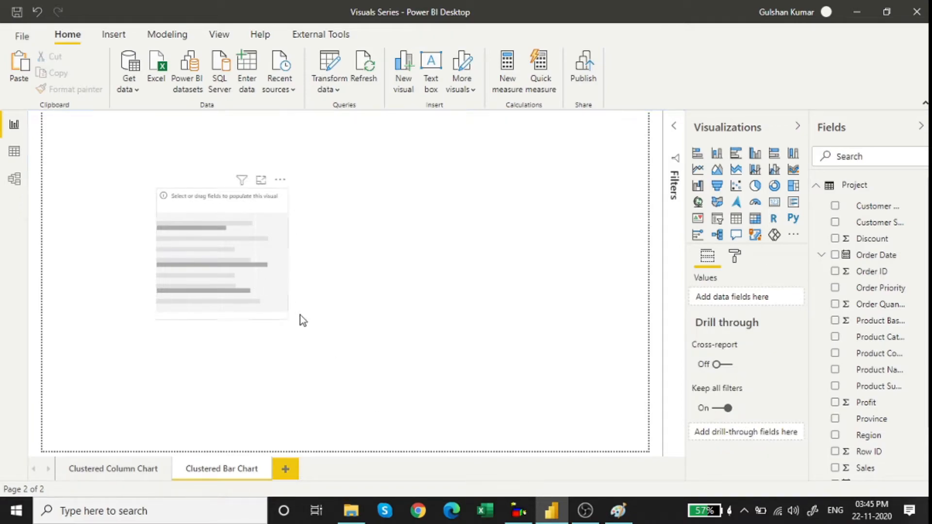
{"action": "left_click", "coordinate": [288, 315]}
{"action": "left_click_drag", "start_coordinate": [287, 316], "coordinate": [344, 367]}
{"action": "left_click_drag", "start_coordinate": [271, 211], "coordinate": [390, 245]}
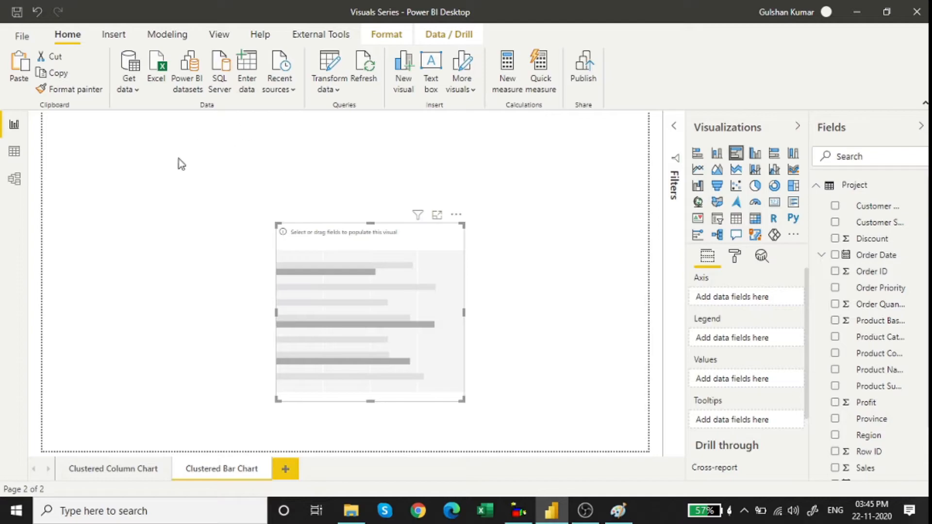
{"action": "left_click_drag", "start_coordinate": [400, 240], "coordinate": [378, 204]}
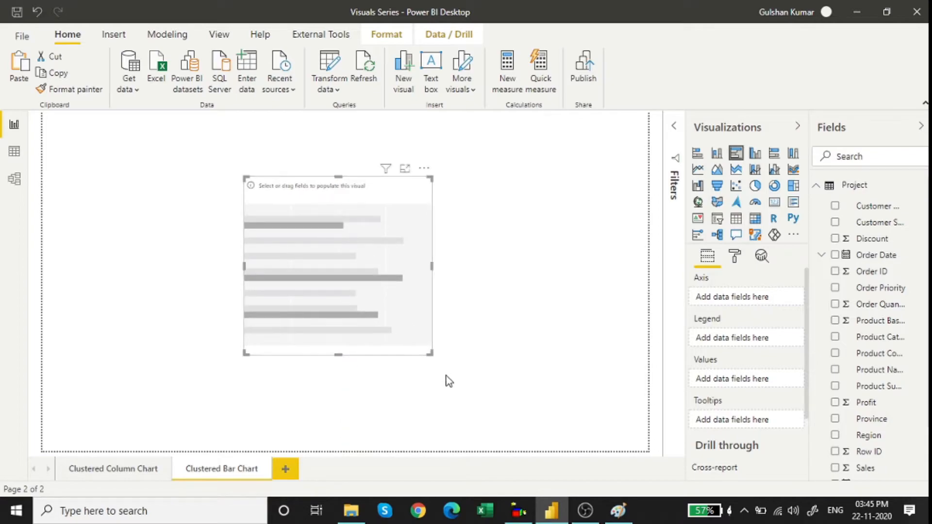
{"action": "left_click_drag", "start_coordinate": [431, 354], "coordinate": [509, 378]}
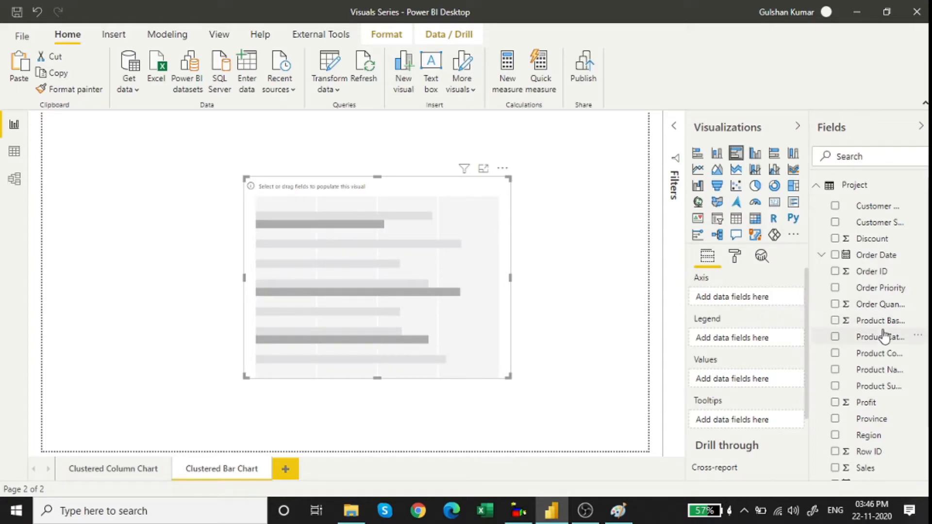
Assign Product Container to the bar chart's axis and Order Quantity to its values
{"action": "left_click_drag", "start_coordinate": [883, 336], "coordinate": [751, 302]}
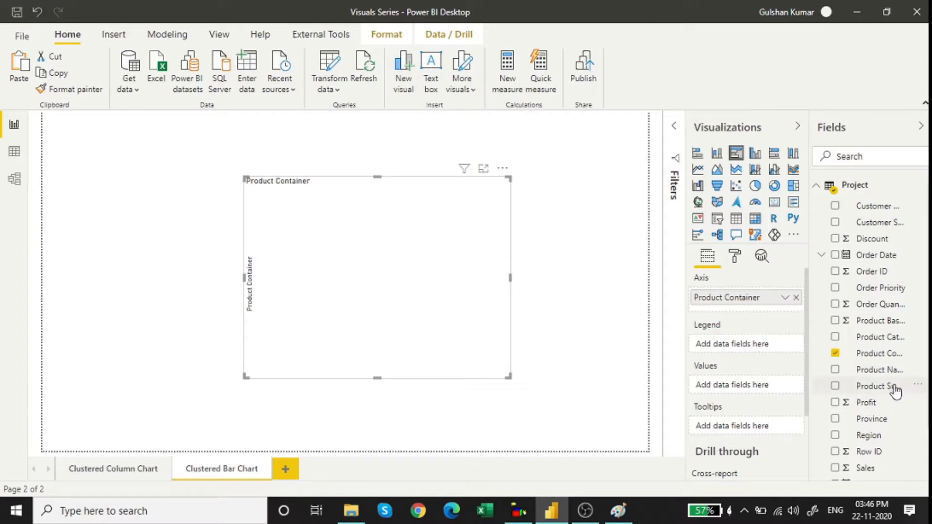
{"action": "scroll", "coordinate": [894, 388], "scroll_direction": "down", "scroll_amount": 2}
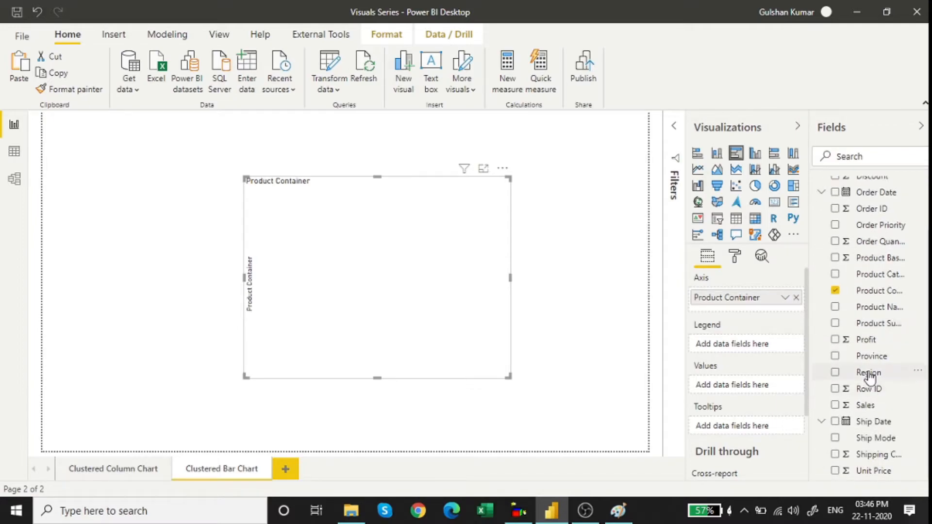
{"action": "left_click_drag", "start_coordinate": [881, 242], "coordinate": [768, 390]}
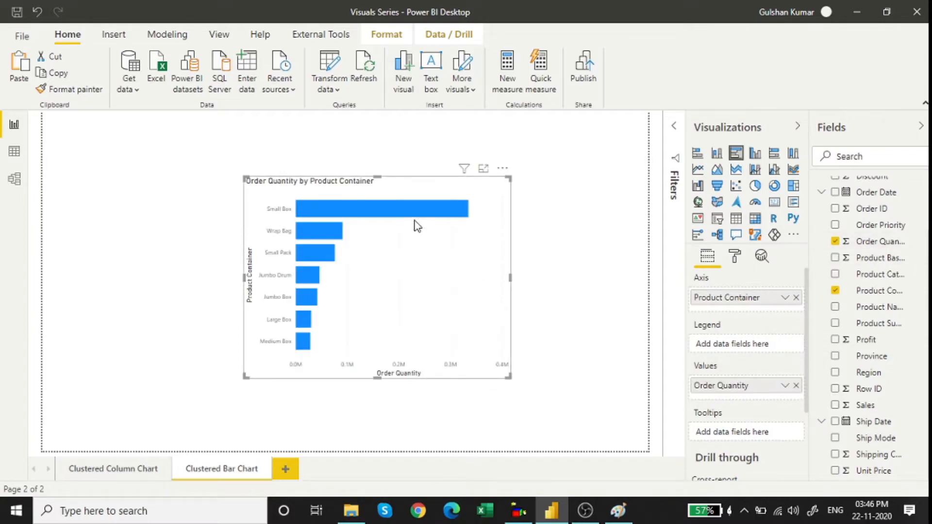
Enlarge the Order Quantity by Product Container chart to fill most of the page and reposition it near the centre
{"action": "left_click_drag", "start_coordinate": [406, 181], "coordinate": [368, 167]}
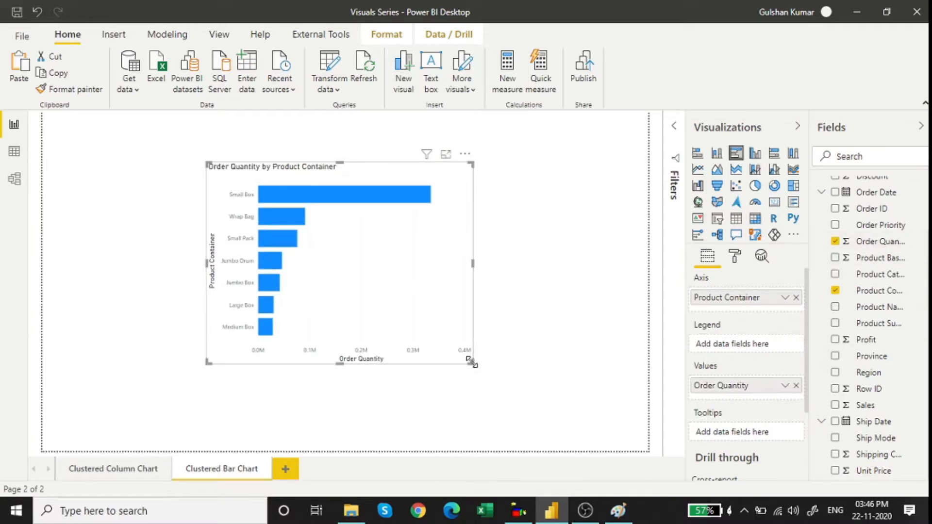
{"action": "left_click_drag", "start_coordinate": [473, 363], "coordinate": [611, 412]}
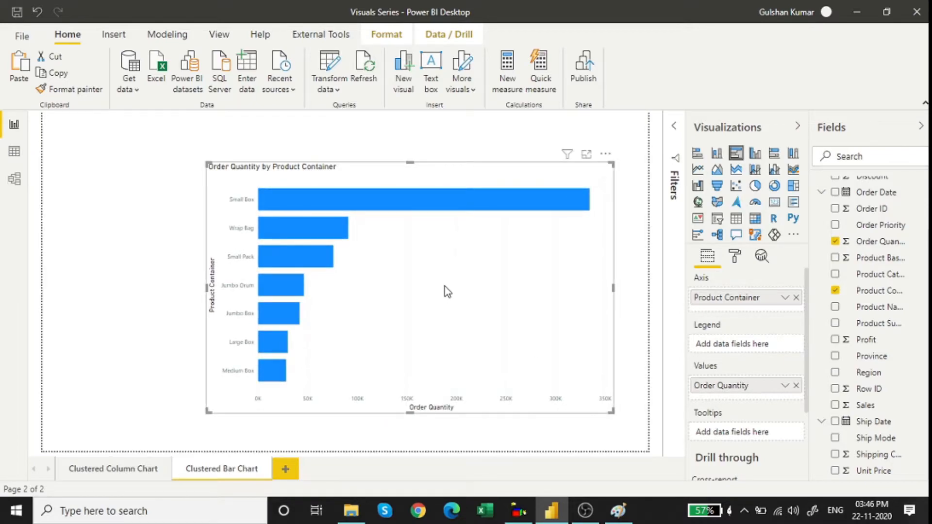
{"action": "left_click_drag", "start_coordinate": [447, 289], "coordinate": [423, 284]}
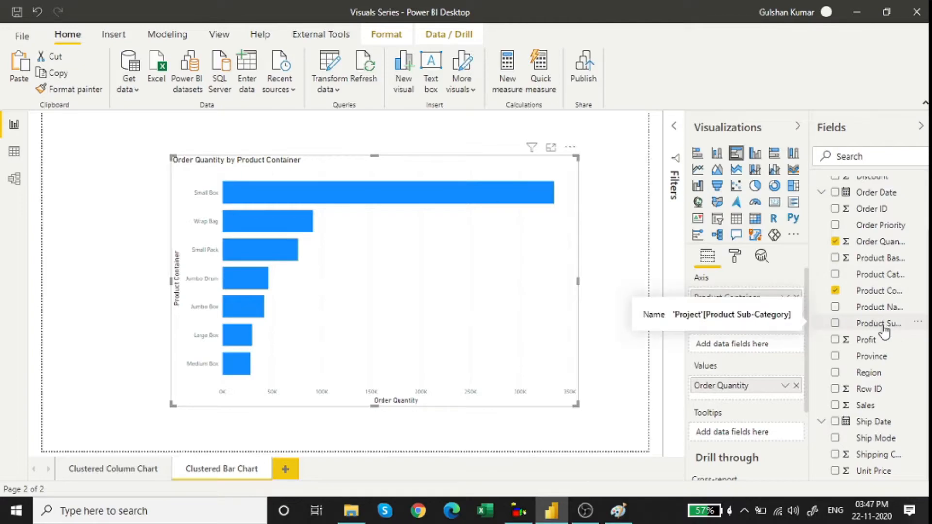
Add Product Sub-Category below Product Container on the chart's axis and turn on drill-down mode
{"action": "left_click_drag", "start_coordinate": [883, 327], "coordinate": [753, 316]}
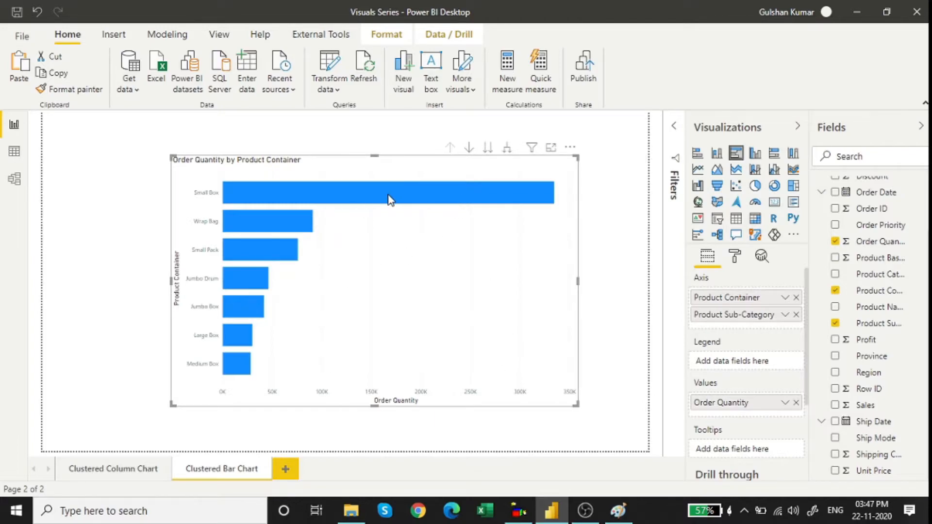
{"action": "mouse_move", "coordinate": [465, 170]}
{"action": "left_click", "coordinate": [467, 148]}
{"action": "left_click", "coordinate": [469, 148]}
{"action": "left_click", "coordinate": [469, 149]}
{"action": "mouse_move", "coordinate": [338, 201]}
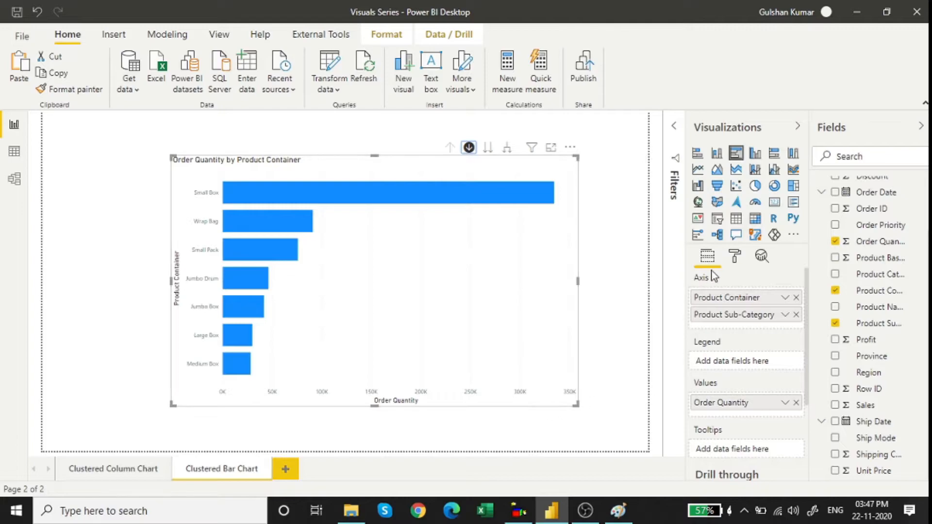
Turn on data labels for the clustered bar chart
{"action": "left_click", "coordinate": [734, 257]}
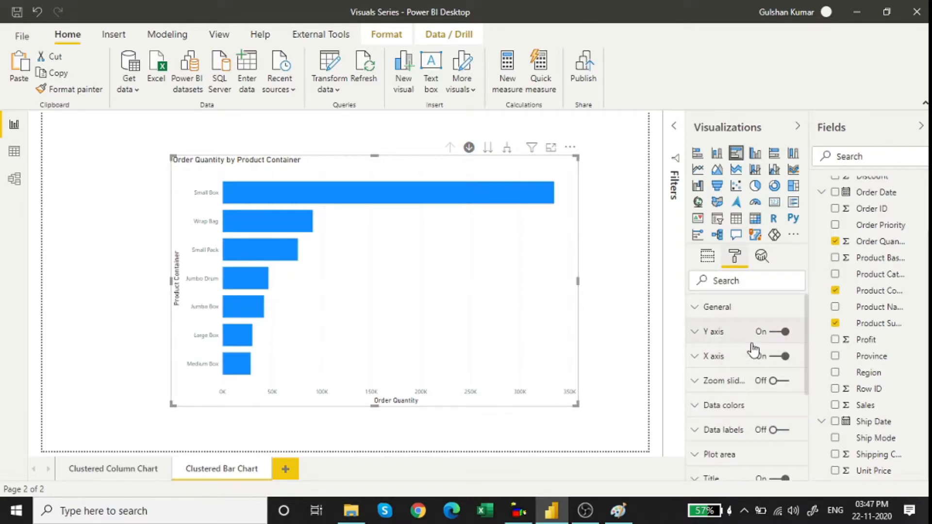
{"action": "scroll", "coordinate": [753, 349], "scroll_direction": "down", "scroll_amount": 3}
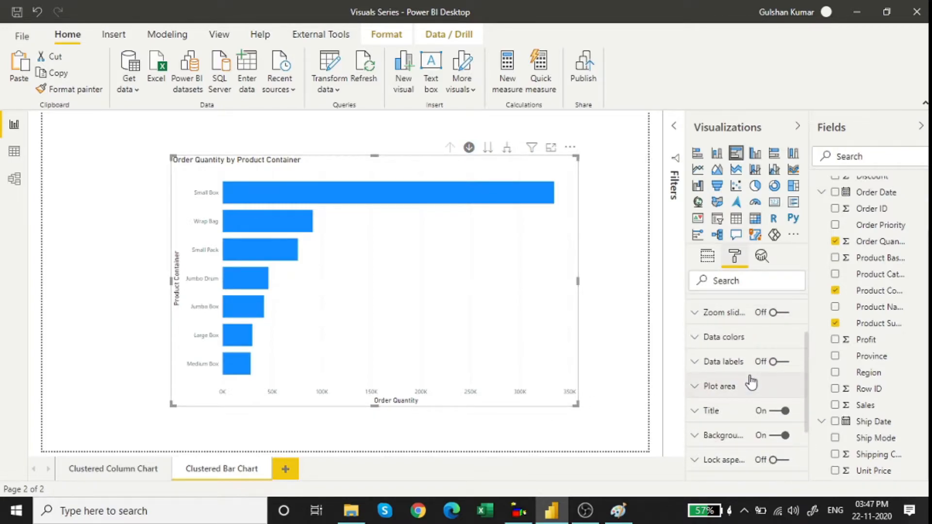
{"action": "left_click", "coordinate": [779, 362]}
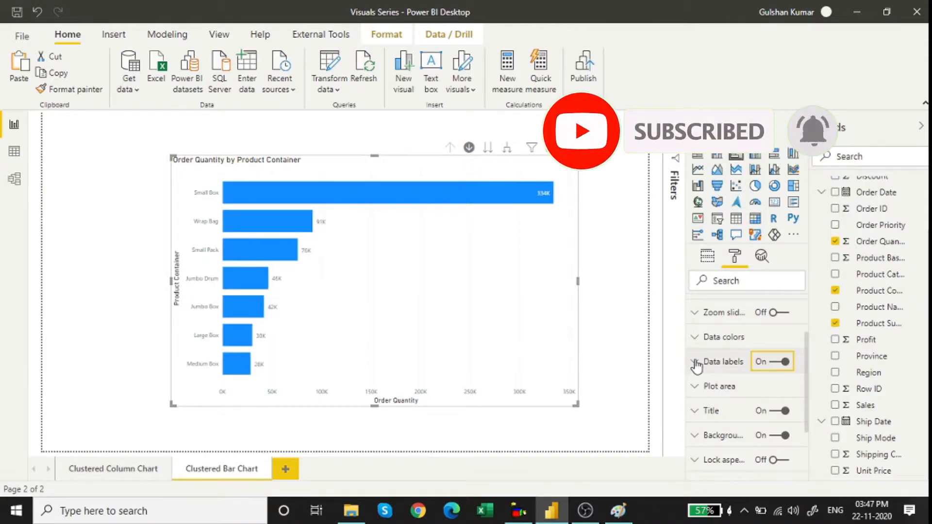
{"action": "left_click", "coordinate": [696, 342]}
{"action": "left_click", "coordinate": [699, 339]}
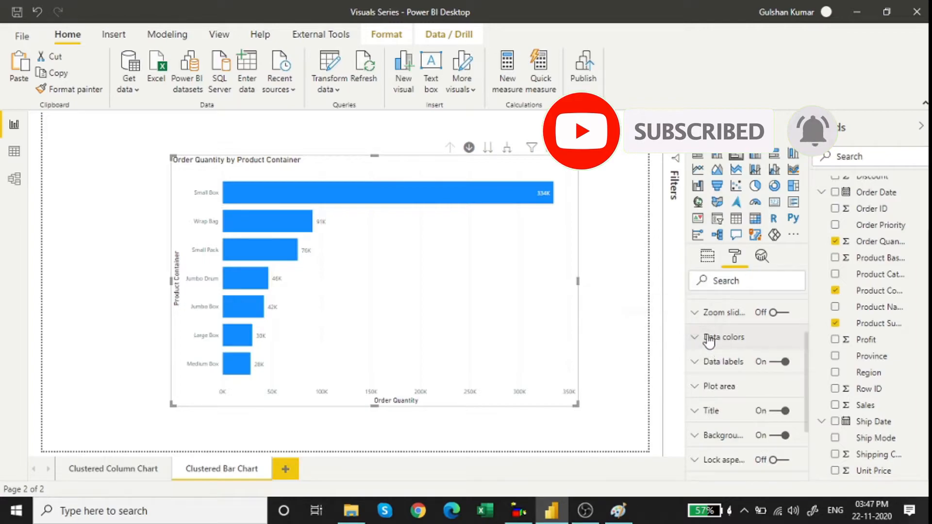
{"action": "scroll", "coordinate": [766, 345], "scroll_direction": "down", "scroll_amount": 4}
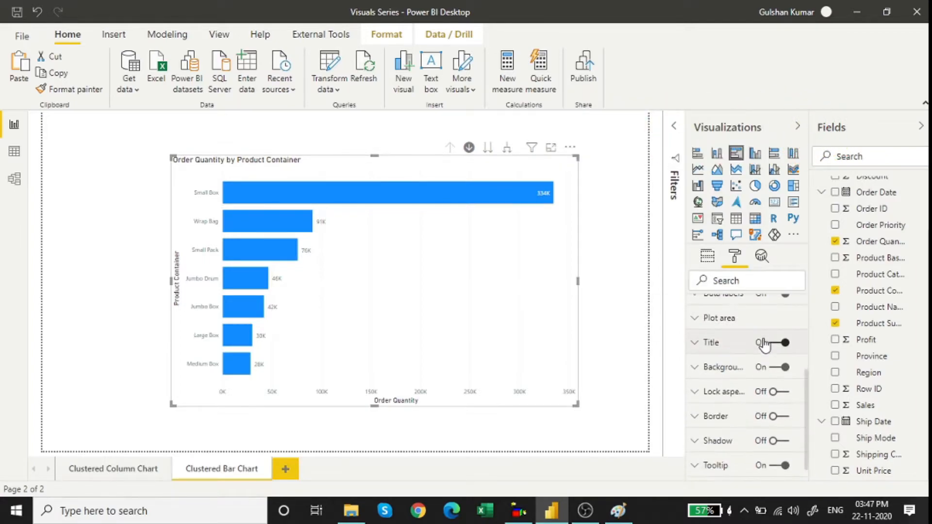
{"action": "scroll", "coordinate": [765, 345], "scroll_direction": "up", "scroll_amount": 4}
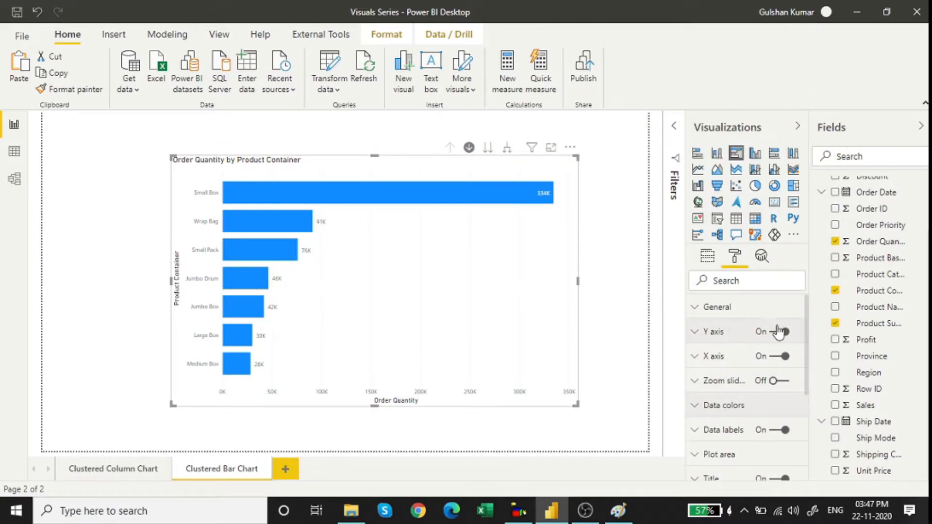
Find the size-related format settings and set the Y axis text size to 16 pt
{"action": "left_click", "coordinate": [721, 280]}
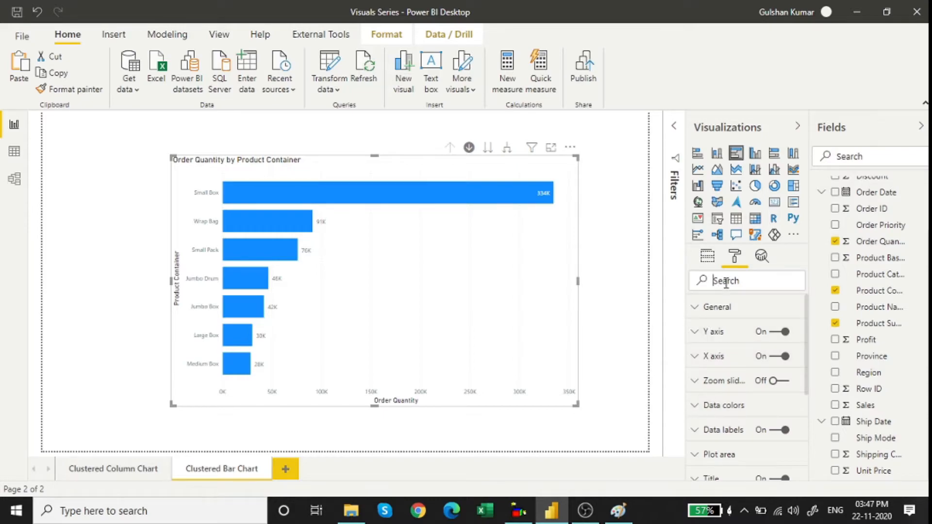
{"action": "type", "text": "size"}
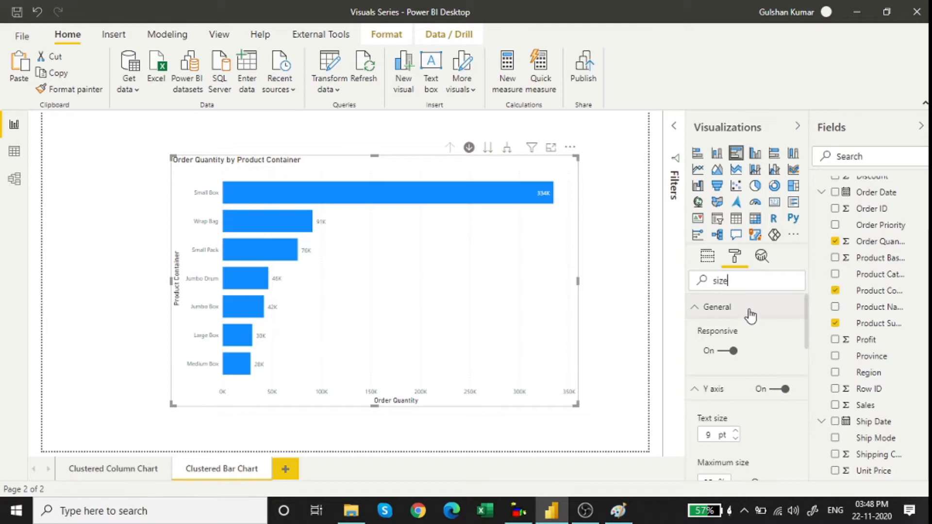
{"action": "scroll", "coordinate": [709, 374], "scroll_direction": "down", "scroll_amount": 2}
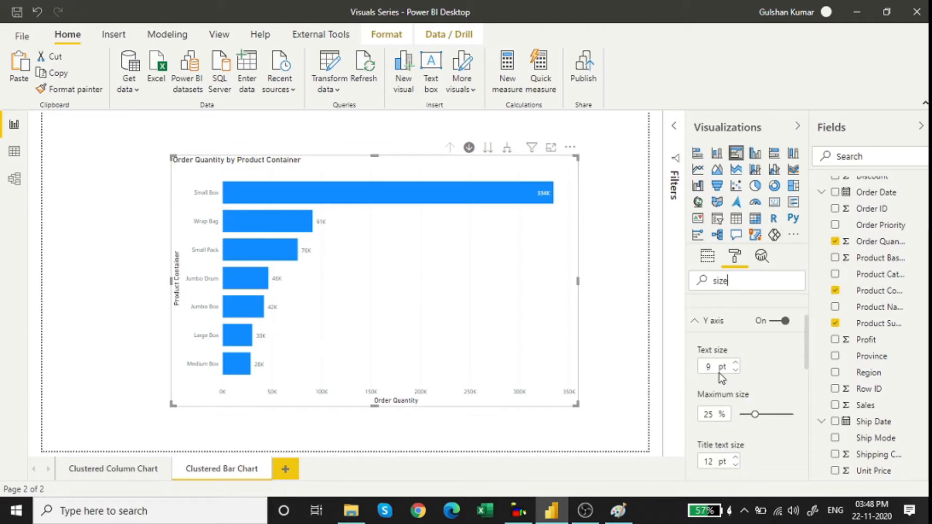
{"action": "double_click", "coordinate": [698, 368]}
{"action": "type", "text": "16"}
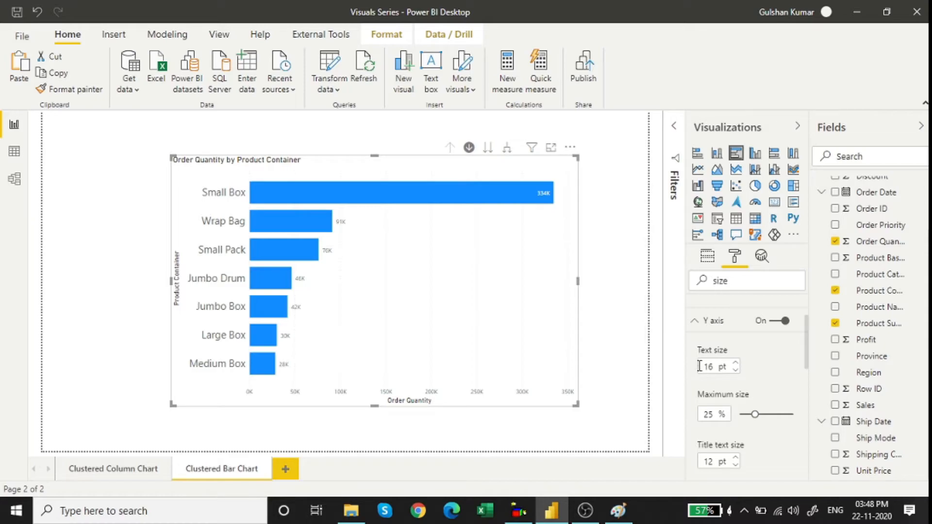
{"action": "left_click", "coordinate": [695, 321]}
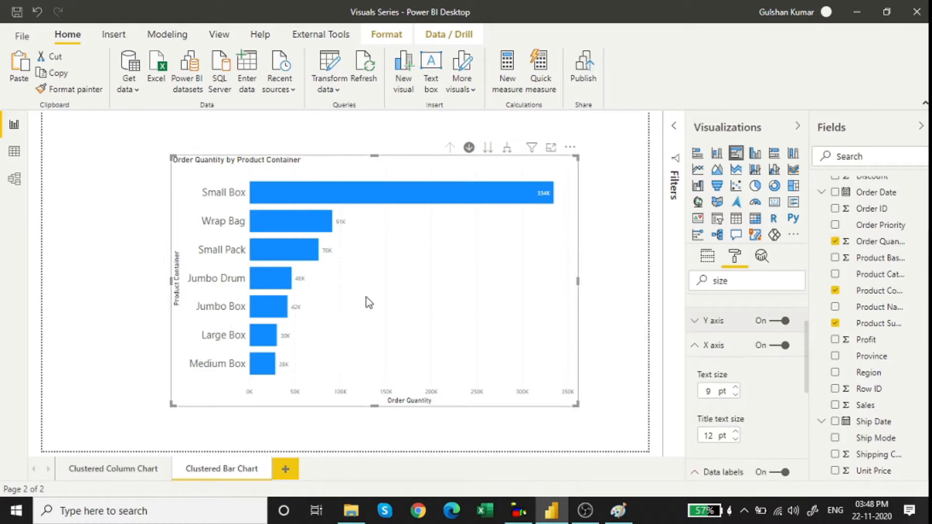
Set the data labels' text size to 10 pt and clear the format settings search
{"action": "scroll", "coordinate": [753, 410], "scroll_direction": "down", "scroll_amount": 3}
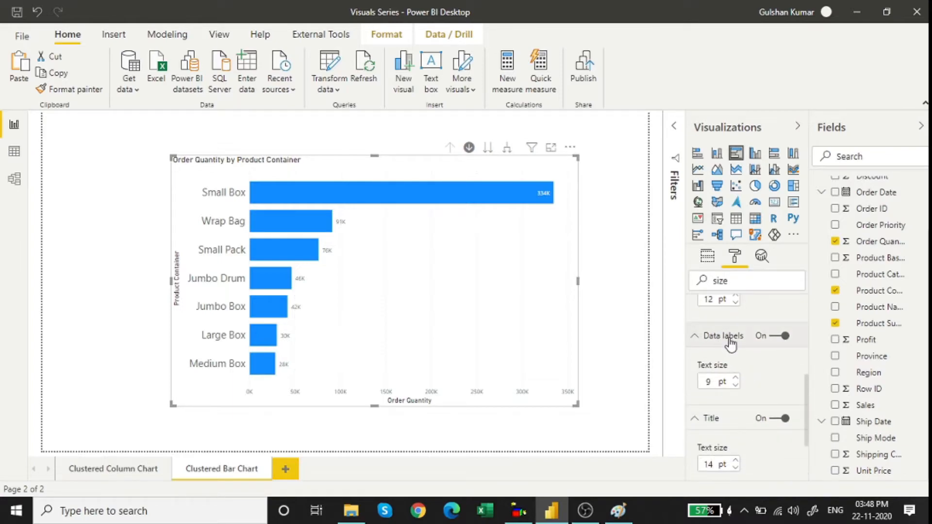
{"action": "left_click", "coordinate": [713, 381]}
{"action": "type", "text": "10"}
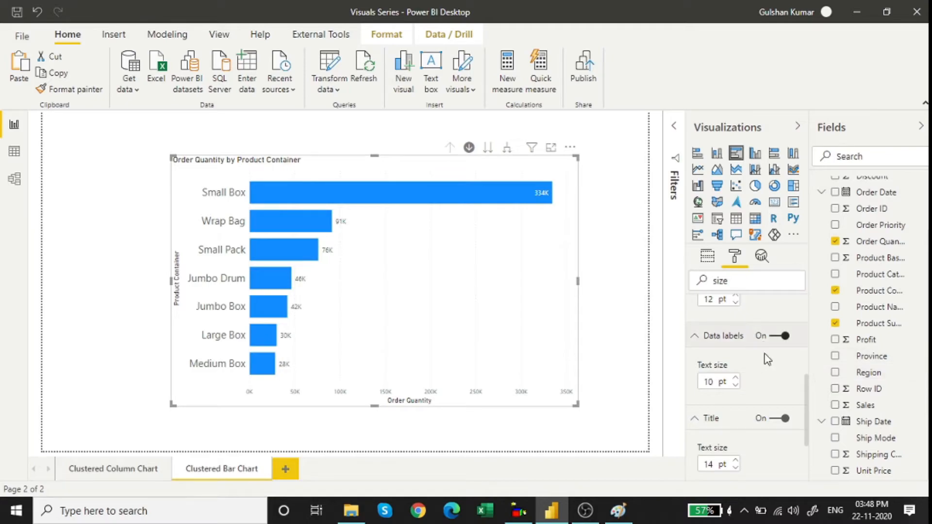
{"action": "left_click", "coordinate": [696, 337]}
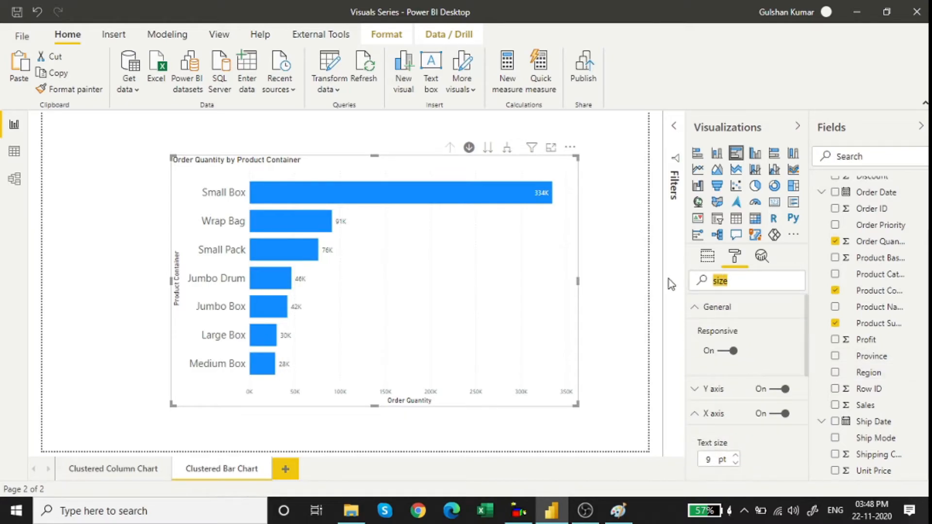
{"action": "key", "text": "BackSpace"}
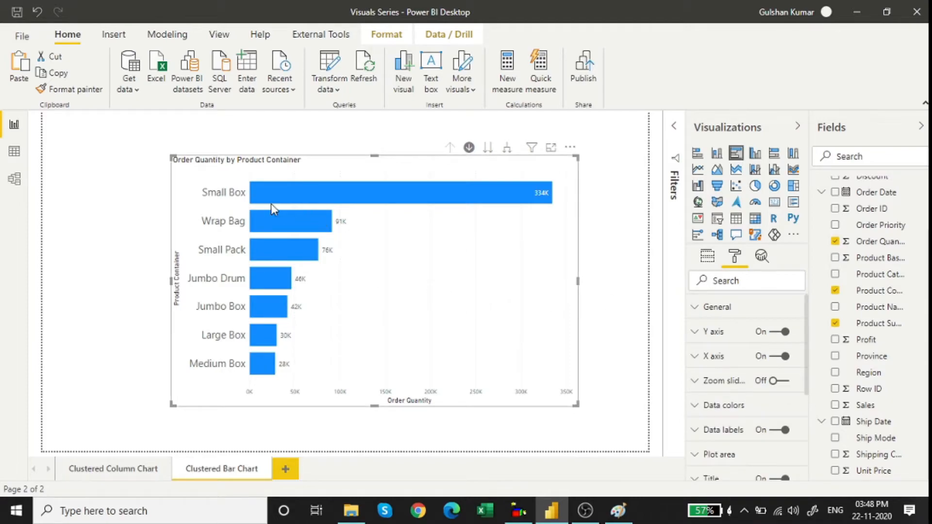
Reorder the chart's axis fields so Product Sub-Category sits above Product Container
{"action": "mouse_move", "coordinate": [262, 202]}
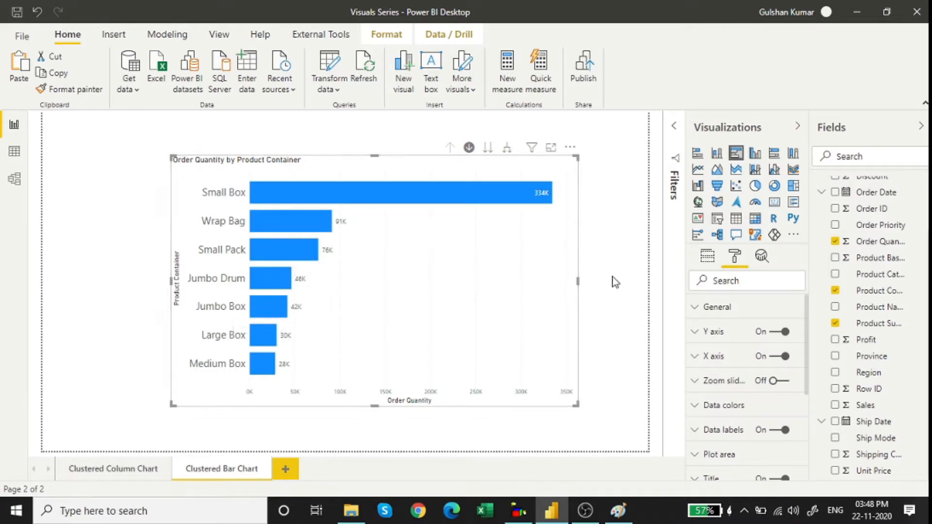
{"action": "left_click", "coordinate": [707, 257]}
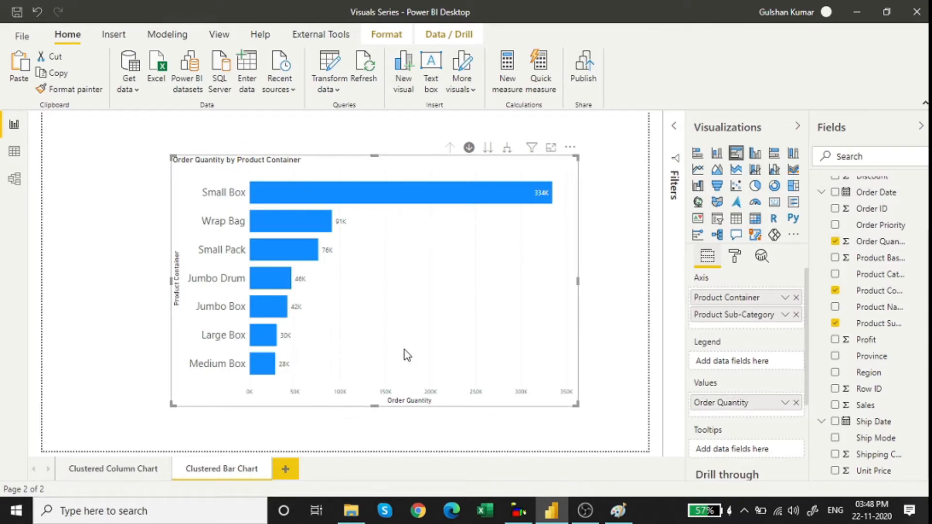
{"action": "left_click_drag", "start_coordinate": [750, 320], "coordinate": [751, 295]}
{"action": "left_click_drag", "start_coordinate": [752, 303], "coordinate": [764, 325]}
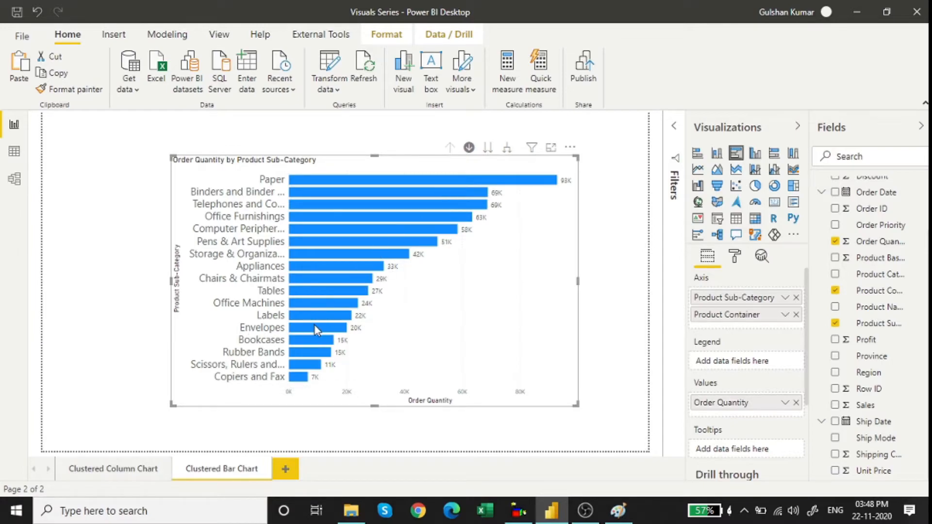
Drill down into the Paper bar to view its product containers and return to the sub-category level
{"action": "mouse_move", "coordinate": [315, 326]}
{"action": "left_click", "coordinate": [479, 180]}
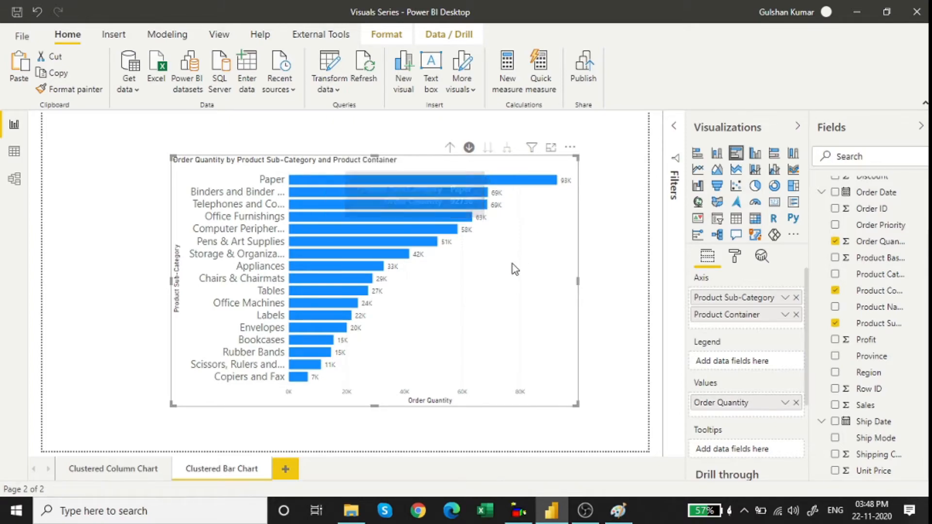
{"action": "mouse_move", "coordinate": [325, 230]}
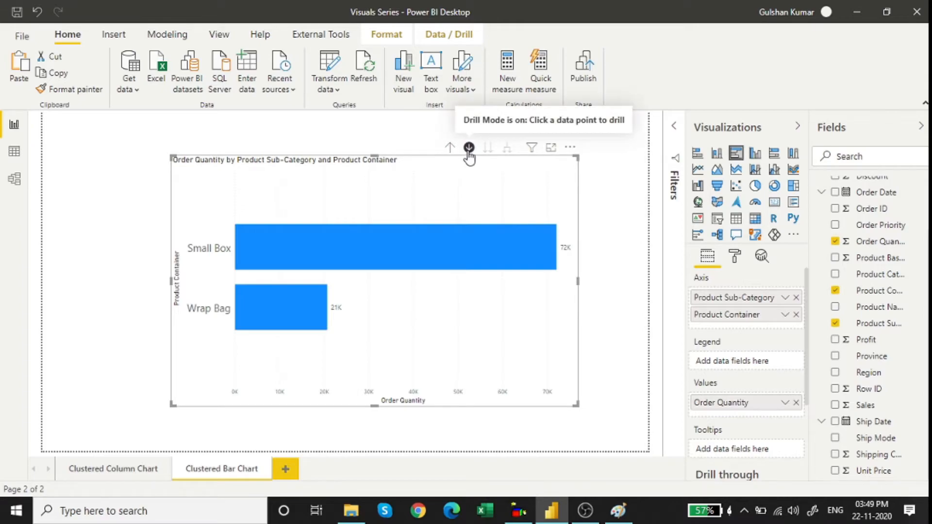
{"action": "left_click", "coordinate": [450, 148]}
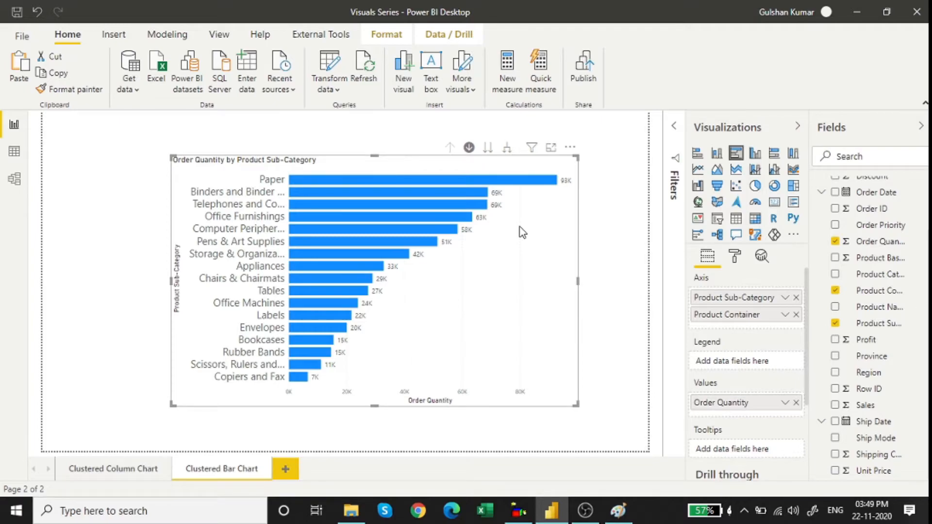
Enlarge the bar chart to fill the report page and turn off drill-down mode
{"action": "left_click_drag", "start_coordinate": [576, 404], "coordinate": [580, 410]}
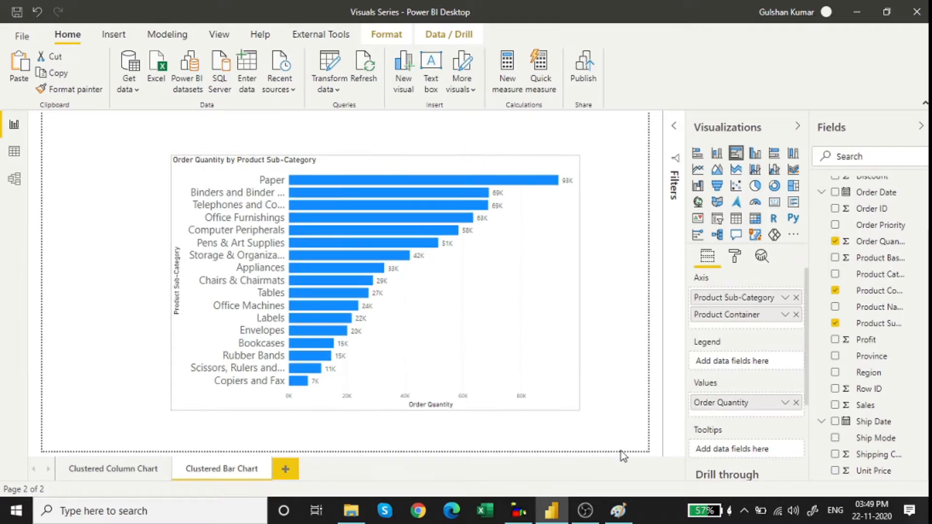
{"action": "left_click_drag", "start_coordinate": [173, 156], "coordinate": [81, 94]}
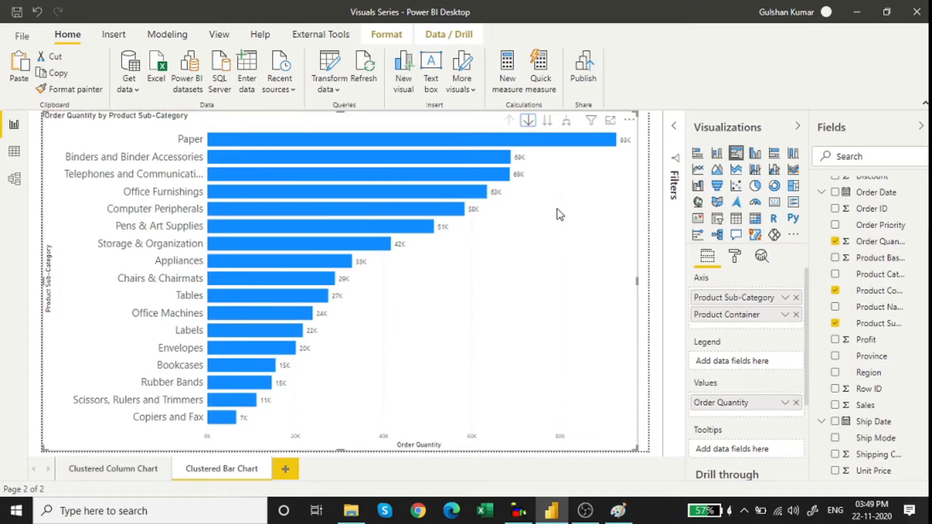
Highlight individual sub-category bars one after another, starting with Paper, and clear the highlighting
{"action": "left_click", "coordinate": [468, 142]}
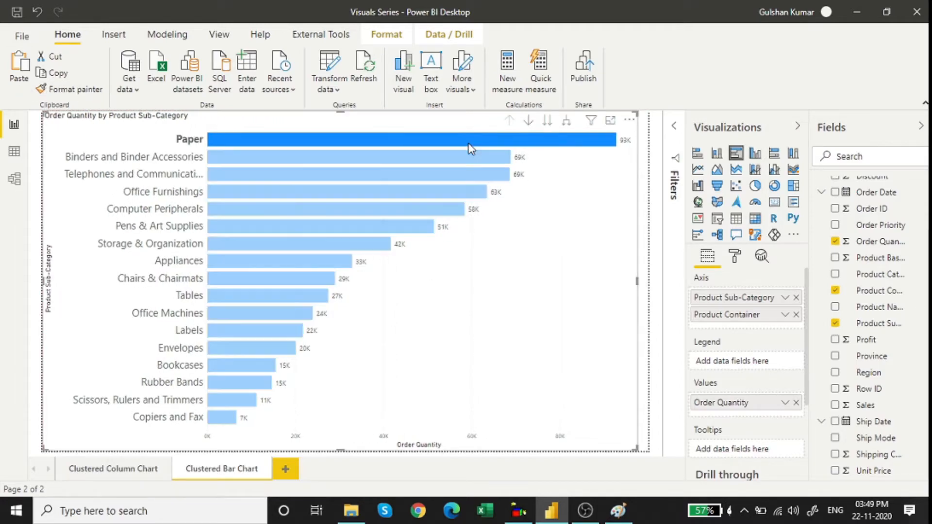
{"action": "left_click", "coordinate": [427, 176]}
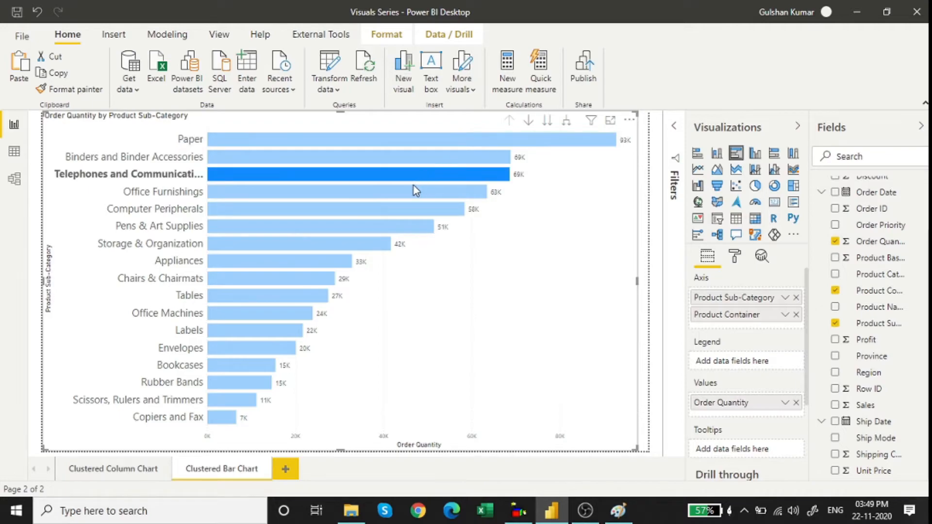
{"action": "left_click", "coordinate": [412, 192]}
{"action": "left_click", "coordinate": [376, 209]}
{"action": "left_click", "coordinate": [354, 228]}
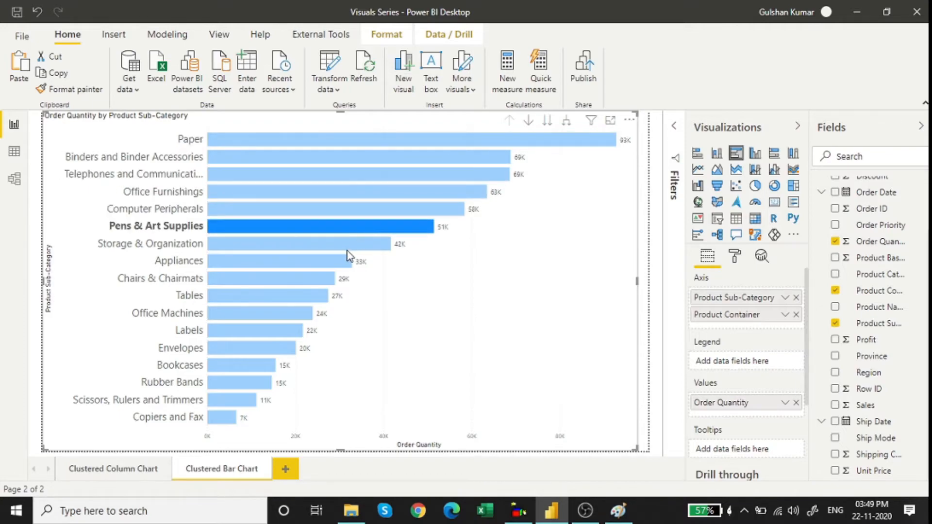
{"action": "left_click", "coordinate": [348, 246]}
{"action": "left_click", "coordinate": [331, 264]}
{"action": "left_click", "coordinate": [287, 295]}
{"action": "left_click", "coordinate": [269, 322]}
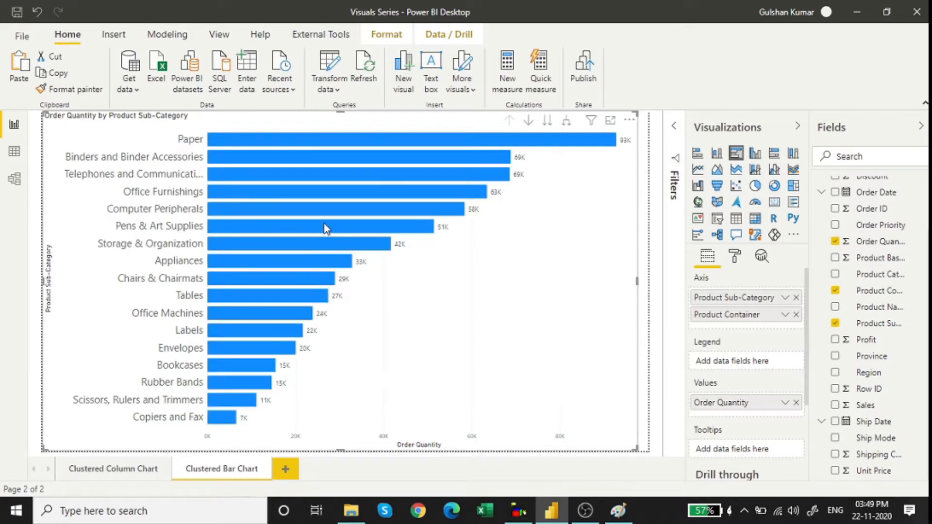
{"action": "left_click", "coordinate": [388, 227]}
{"action": "left_click", "coordinate": [461, 265]}
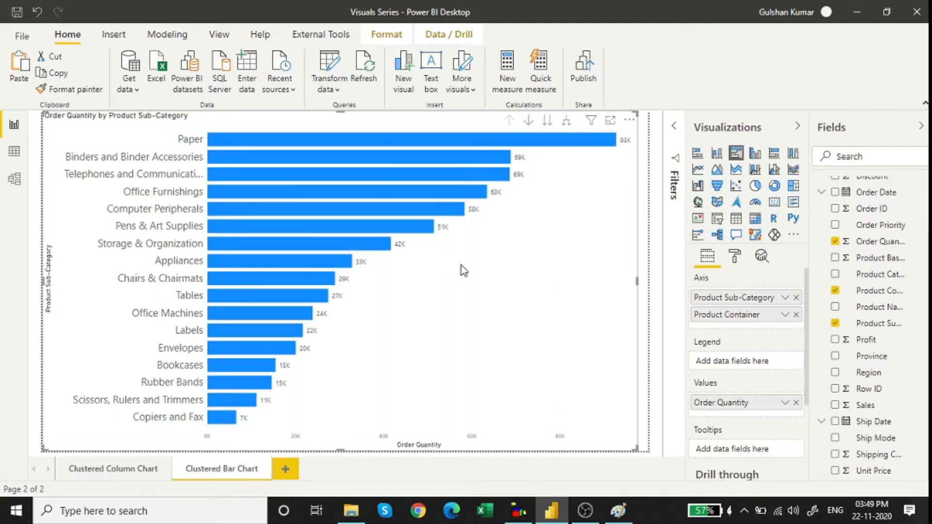
Turn on drill-down mode, drill into Binders and Binder Accessories, and return to the sub-category level
{"action": "left_click", "coordinate": [529, 122]}
{"action": "left_click", "coordinate": [296, 160]}
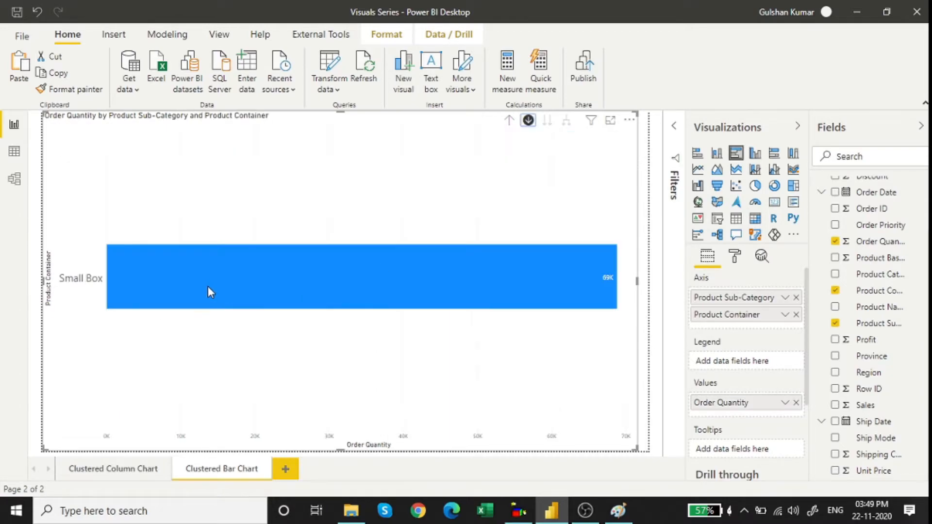
{"action": "left_click", "coordinate": [509, 120]}
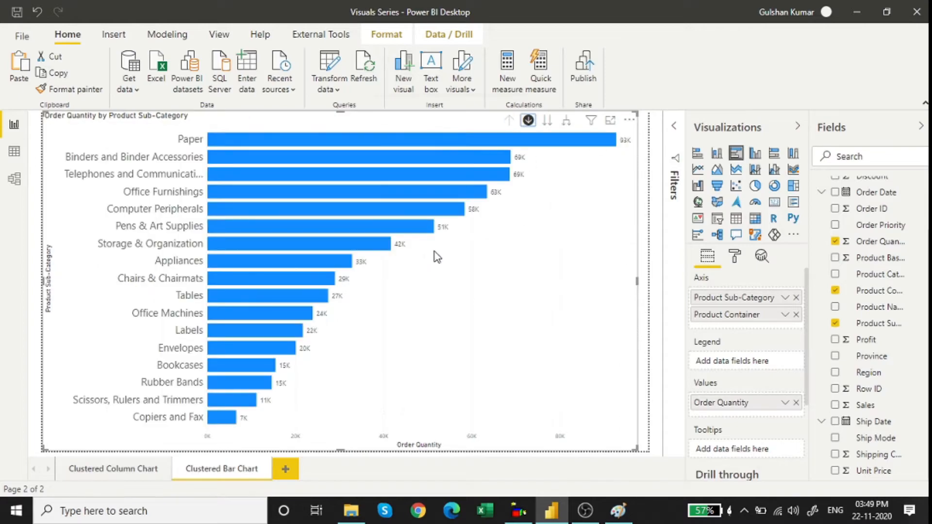
Put Product Container back above Product Sub-Category on the axis, drill into Small Box and drill back up
{"action": "left_click_drag", "start_coordinate": [746, 303], "coordinate": [752, 320]}
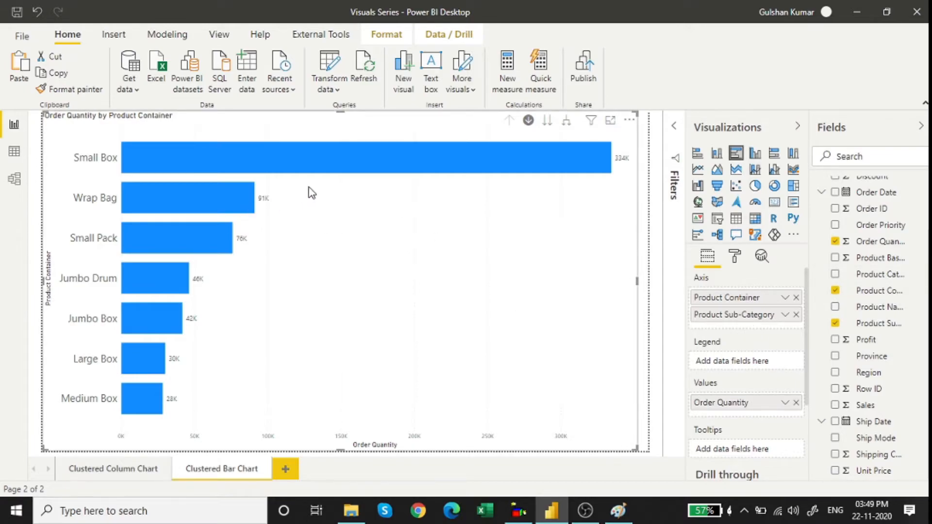
{"action": "left_click", "coordinate": [327, 158]}
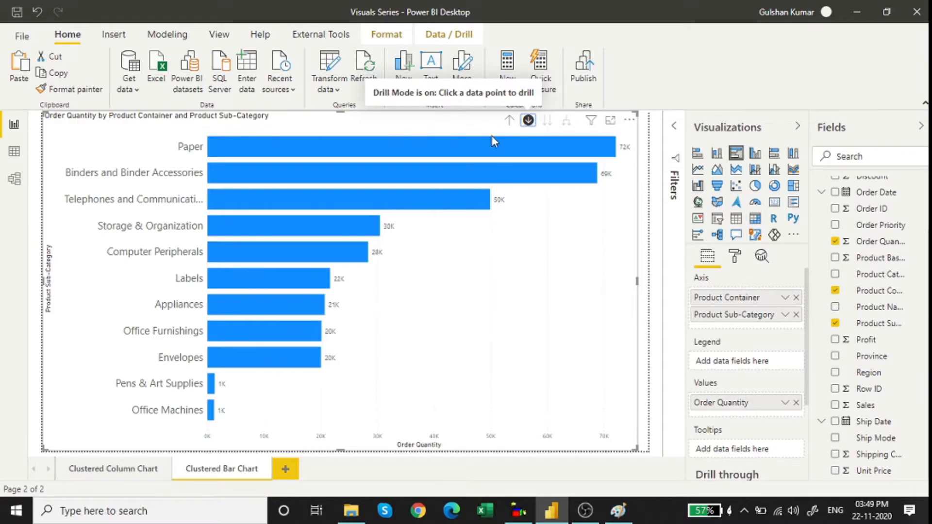
{"action": "left_click", "coordinate": [509, 122]}
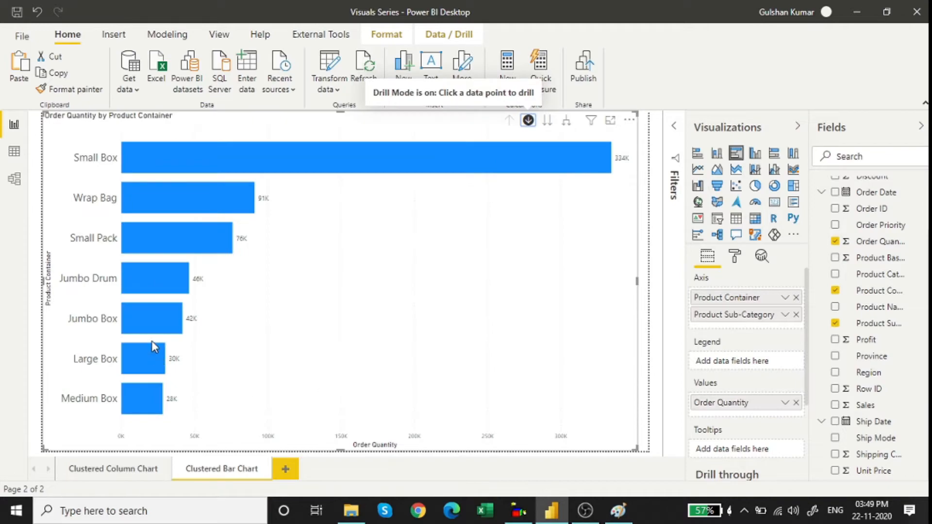
Drill down into the Jumbo Box bar to its sub-categories and turn off drill-down mode
{"action": "left_click", "coordinate": [191, 325]}
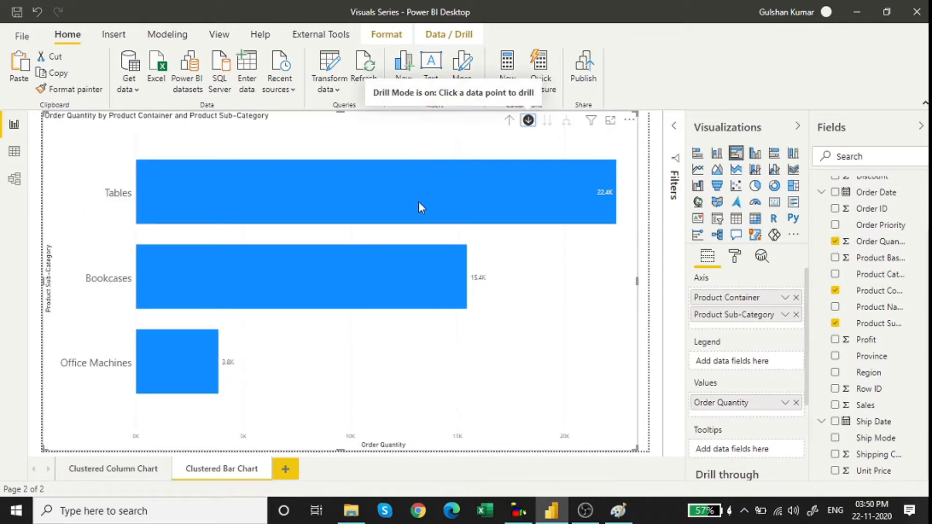
{"action": "left_click", "coordinate": [528, 120]}
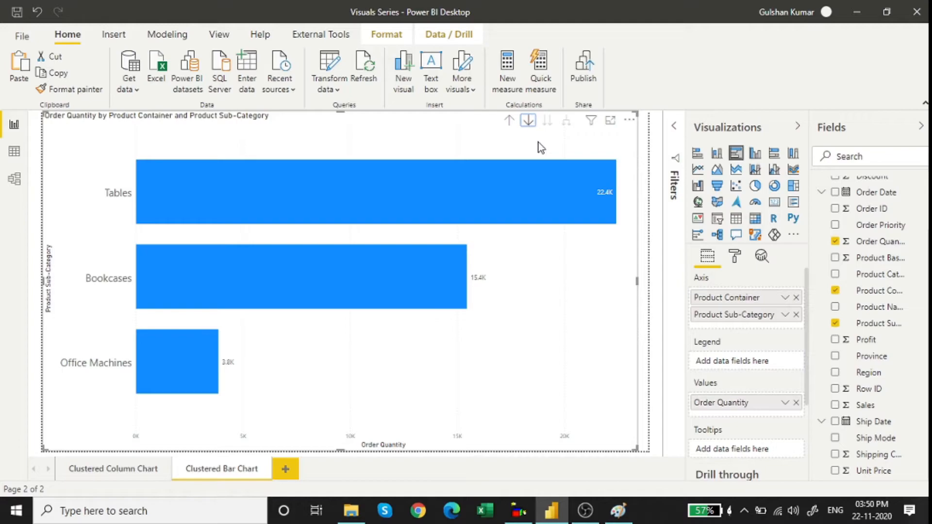
Highlight the Tables, Bookcases and Office Machines bars one after another, and clear the highlighting
{"action": "left_click", "coordinate": [493, 192]}
{"action": "left_click", "coordinate": [493, 201]}
{"action": "left_click", "coordinate": [487, 210]}
{"action": "left_click", "coordinate": [417, 274]}
{"action": "left_click", "coordinate": [204, 337]}
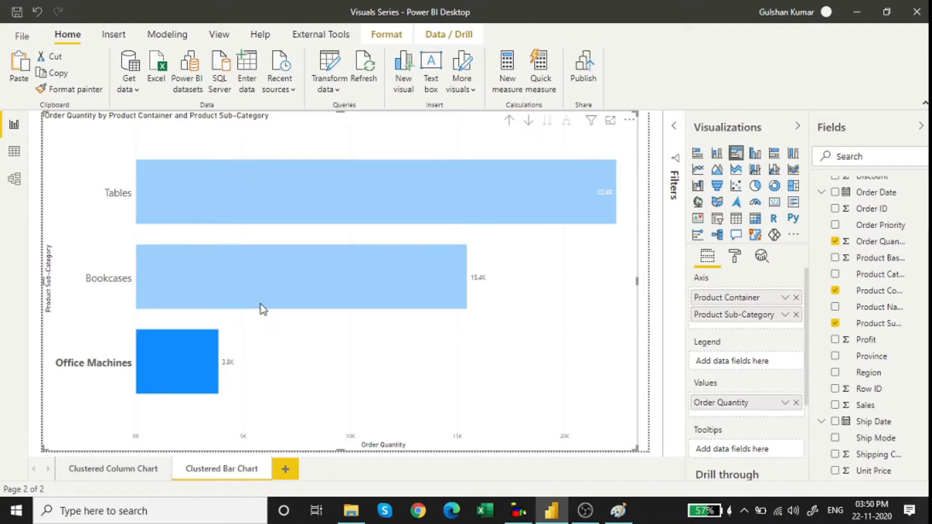
{"action": "left_click", "coordinate": [555, 316]}
Turn drill-down mode on and drill back up to the Product Container level
{"action": "left_click", "coordinate": [528, 121]}
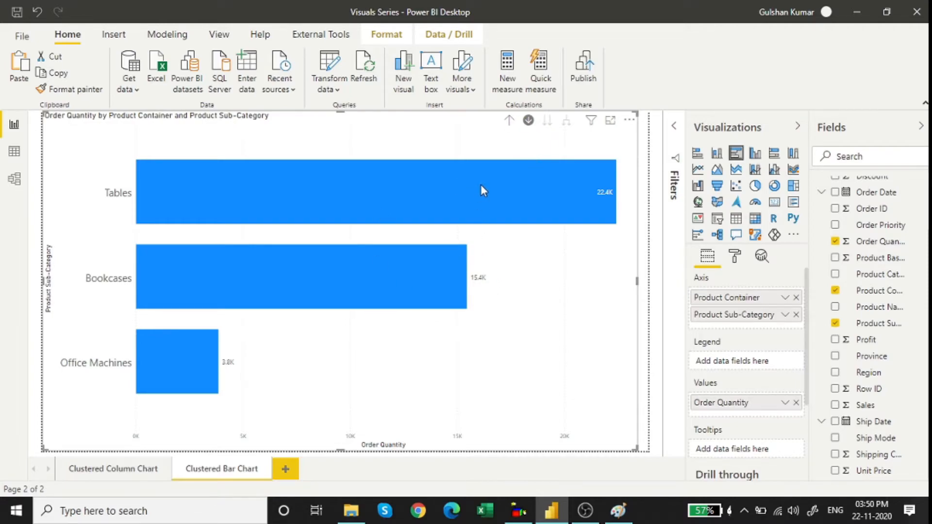
{"action": "left_click", "coordinate": [508, 120]}
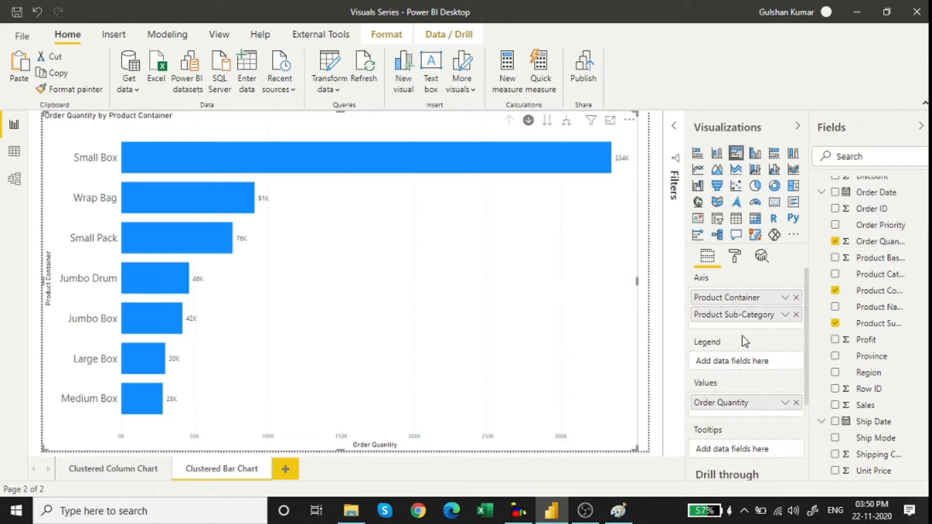
Move Product Sub-Category to the legend, swap it with Product Container, and place Product Container below Product Sub-Category on the axis
{"action": "left_click_drag", "start_coordinate": [760, 314], "coordinate": [766, 363]}
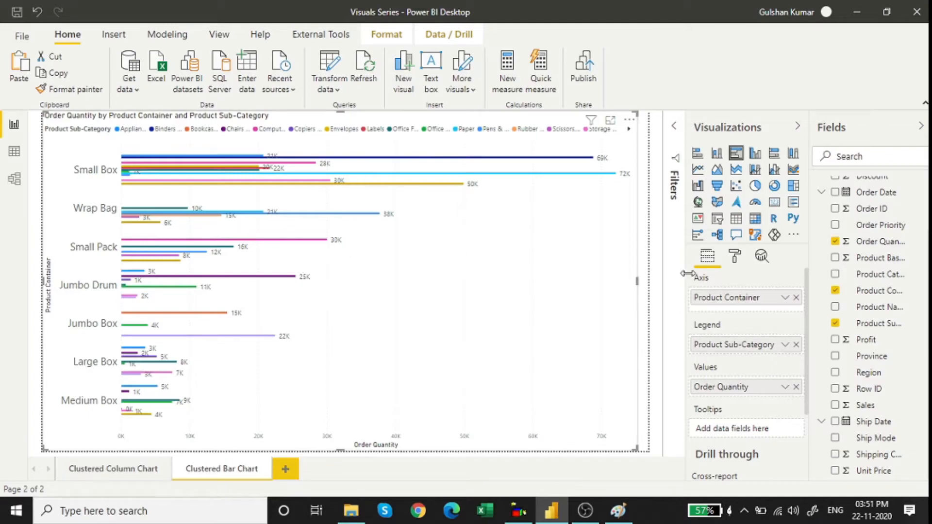
{"action": "left_click_drag", "start_coordinate": [742, 345], "coordinate": [757, 363]}
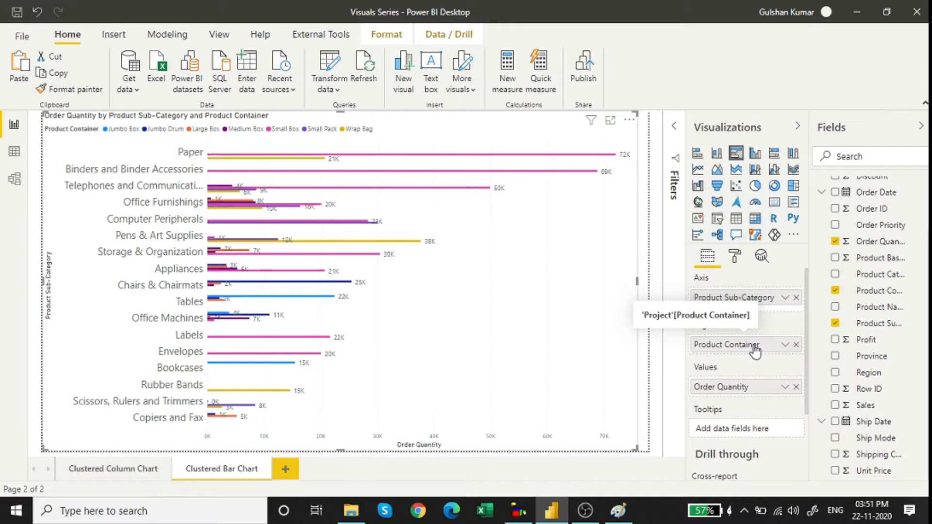
{"action": "left_click_drag", "start_coordinate": [755, 350], "coordinate": [755, 307]}
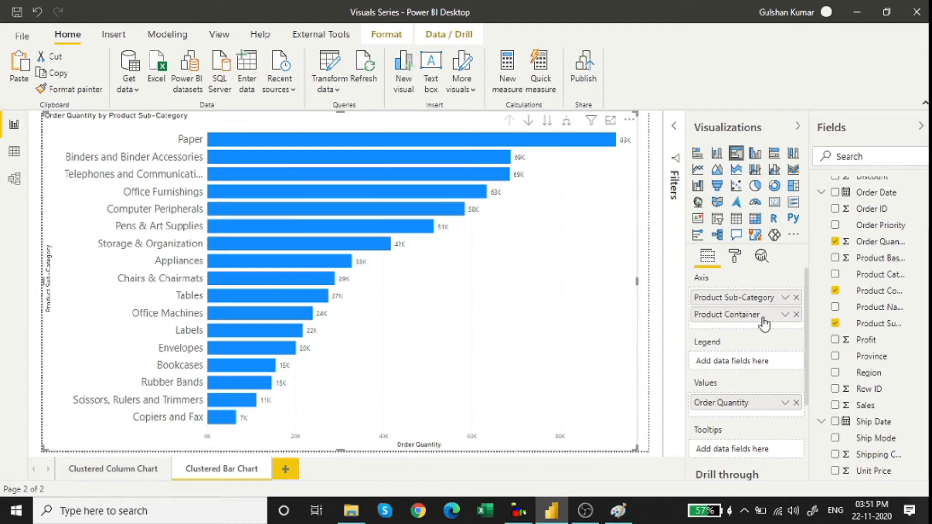
Clear the axis, add Product Sub-Category to it with Province as the legend, and swap the two fields
{"action": "left_click", "coordinate": [796, 314]}
{"action": "left_click", "coordinate": [796, 297]}
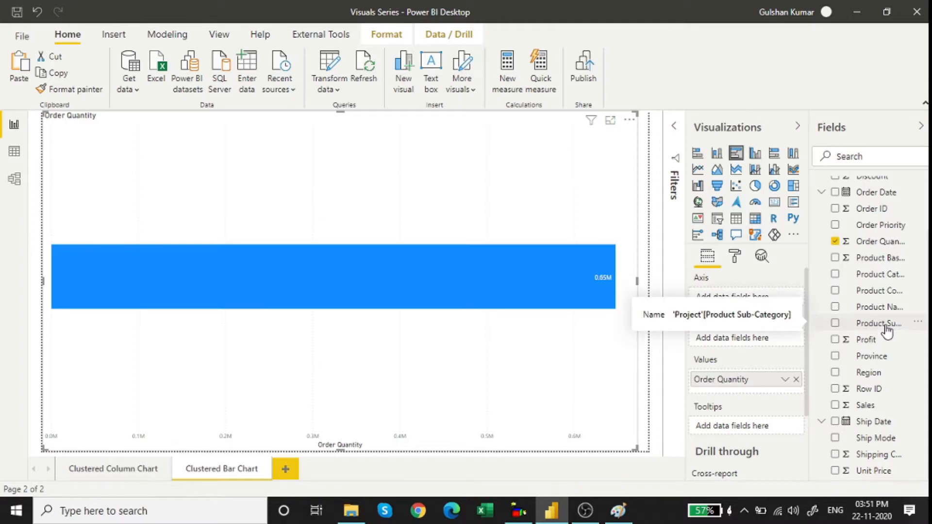
{"action": "left_click_drag", "start_coordinate": [886, 329], "coordinate": [740, 300]}
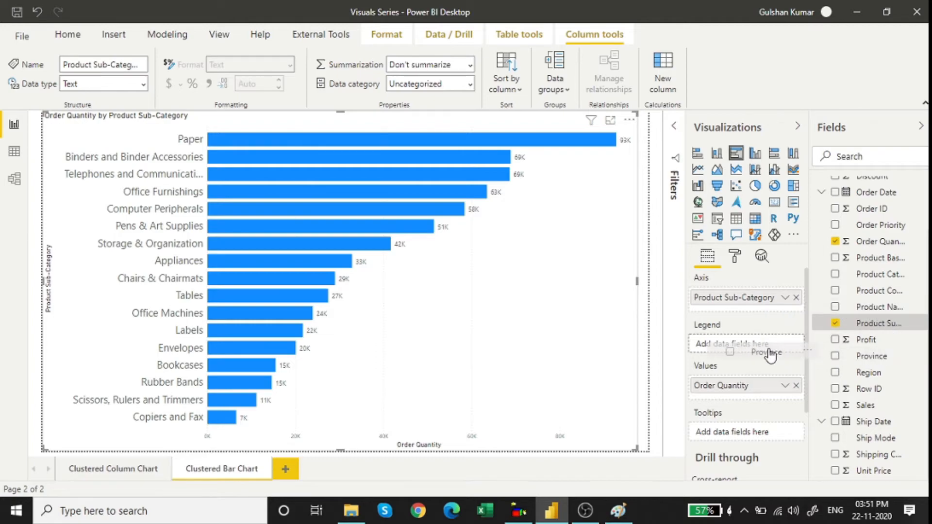
{"action": "left_click_drag", "start_coordinate": [766, 346], "coordinate": [767, 345]}
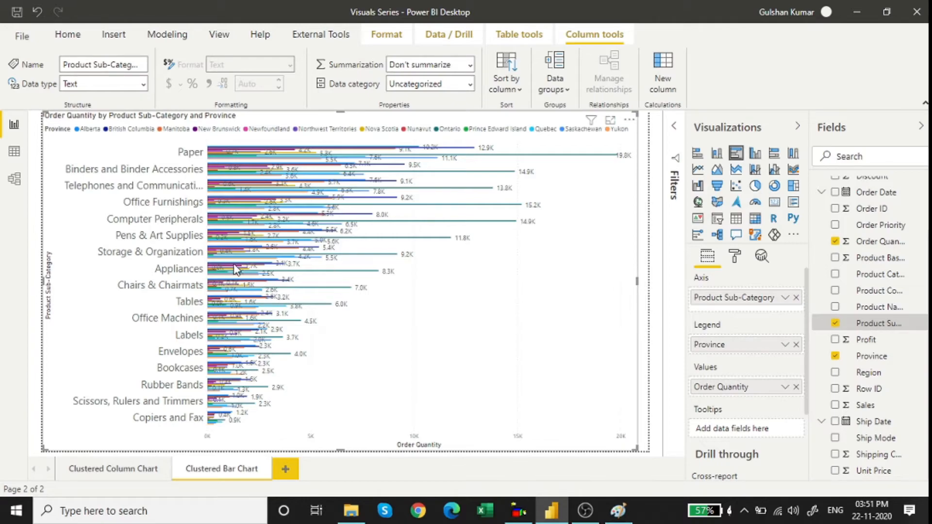
{"action": "mouse_move", "coordinate": [767, 345]}
{"action": "left_mouse_down"}
{"action": "mouse_move", "coordinate": [768, 306]}
{"action": "mouse_move", "coordinate": [767, 364]}
{"action": "left_mouse_up"}
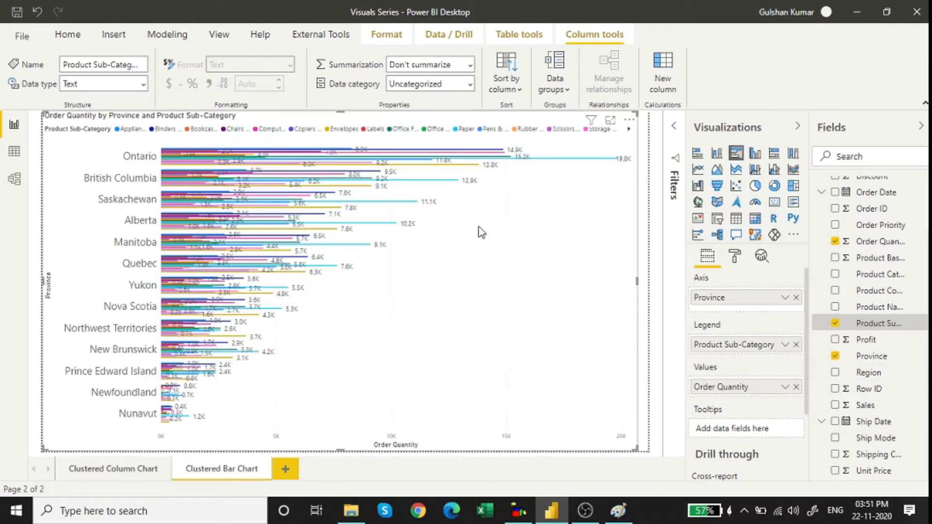
Replace Product Sub-Category in the legend with Province and put Region on the axis
{"action": "left_click", "coordinate": [796, 345]}
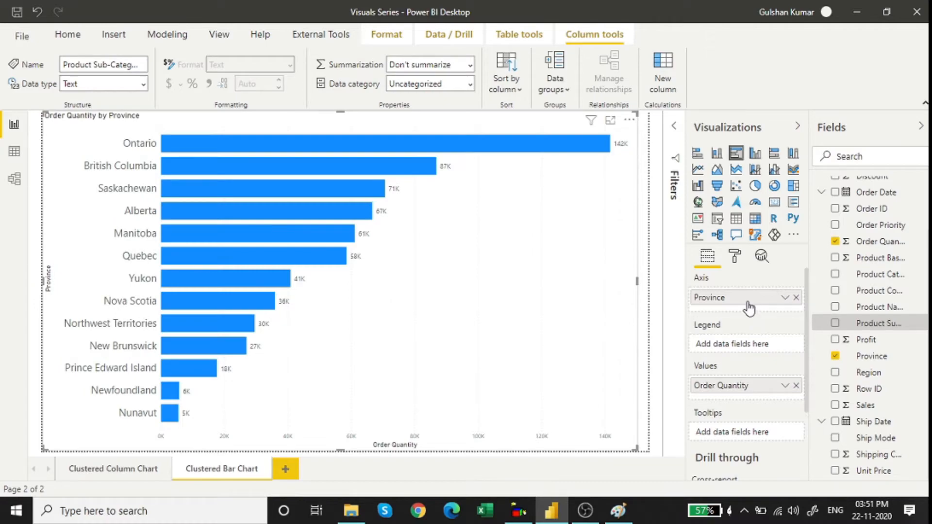
{"action": "left_click_drag", "start_coordinate": [749, 308], "coordinate": [761, 347]}
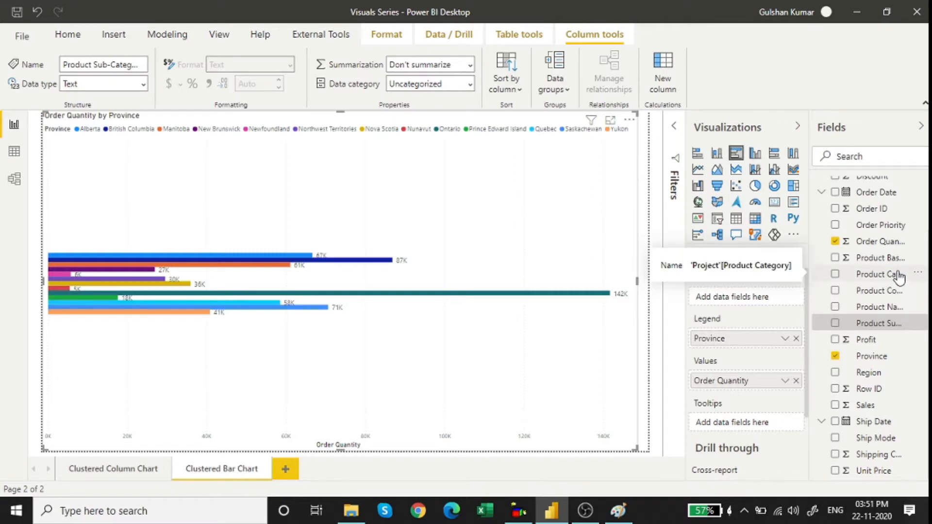
{"action": "left_click_drag", "start_coordinate": [888, 375], "coordinate": [749, 298]}
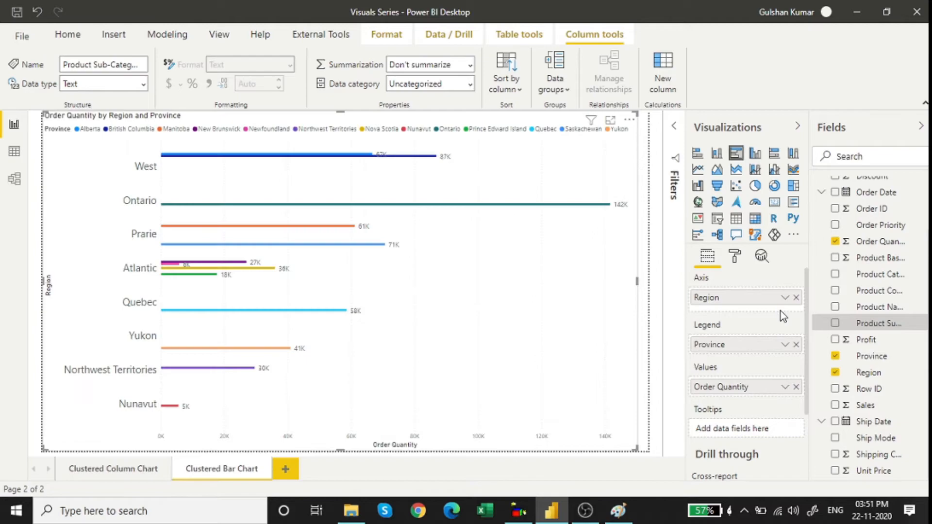
Swap Province and Region between axis and legend, stack both on the axis, and return Province to the legend
{"action": "mouse_move", "coordinate": [752, 348]}
{"action": "left_mouse_down"}
{"action": "mouse_move", "coordinate": [753, 305]}
{"action": "mouse_move", "coordinate": [753, 363]}
{"action": "left_mouse_up"}
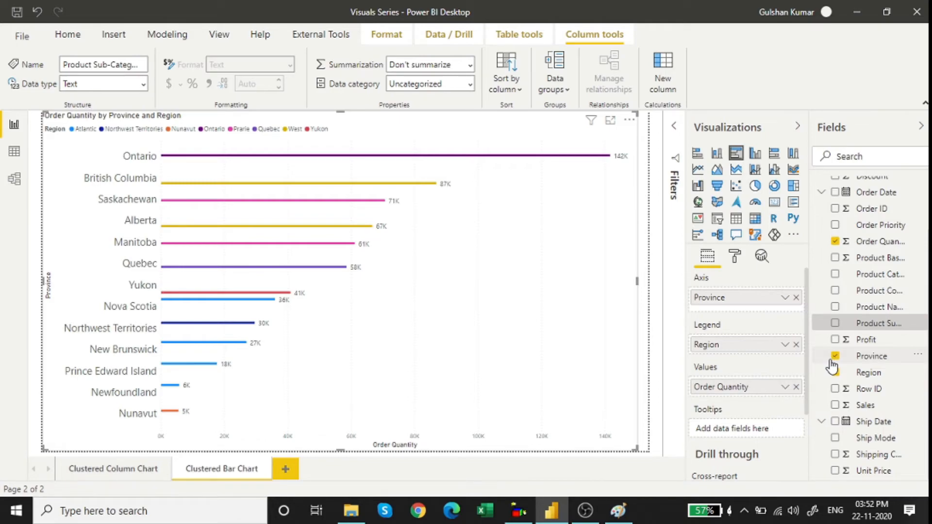
{"action": "left_click_drag", "start_coordinate": [774, 351], "coordinate": [778, 314]}
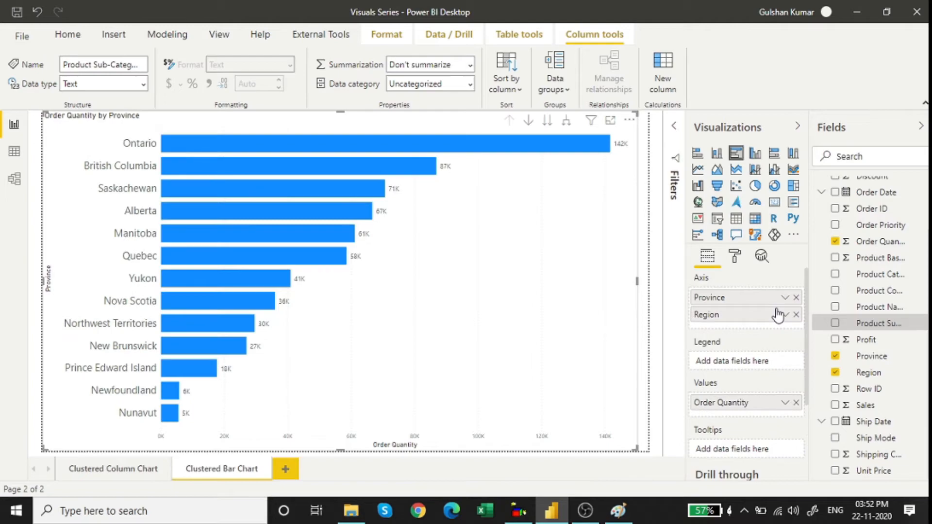
{"action": "left_click", "coordinate": [762, 303]}
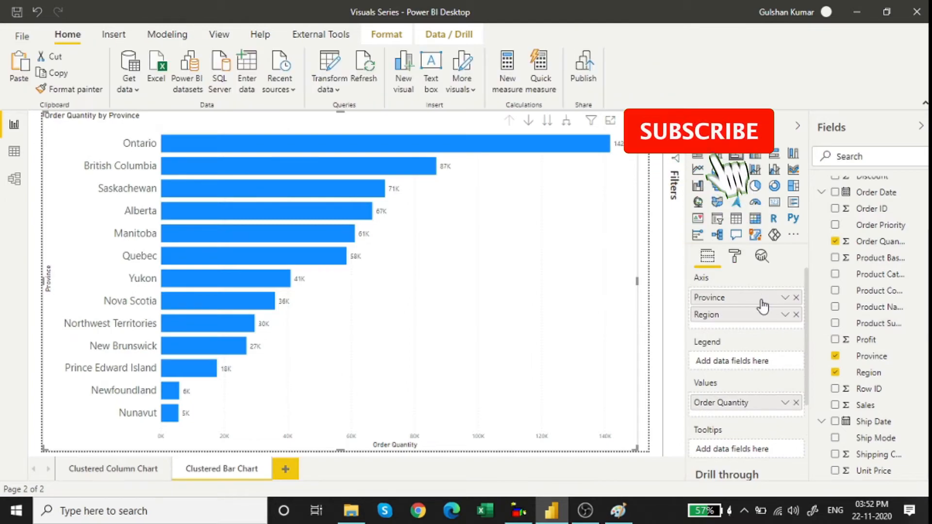
{"action": "left_click_drag", "start_coordinate": [762, 304], "coordinate": [770, 365]}
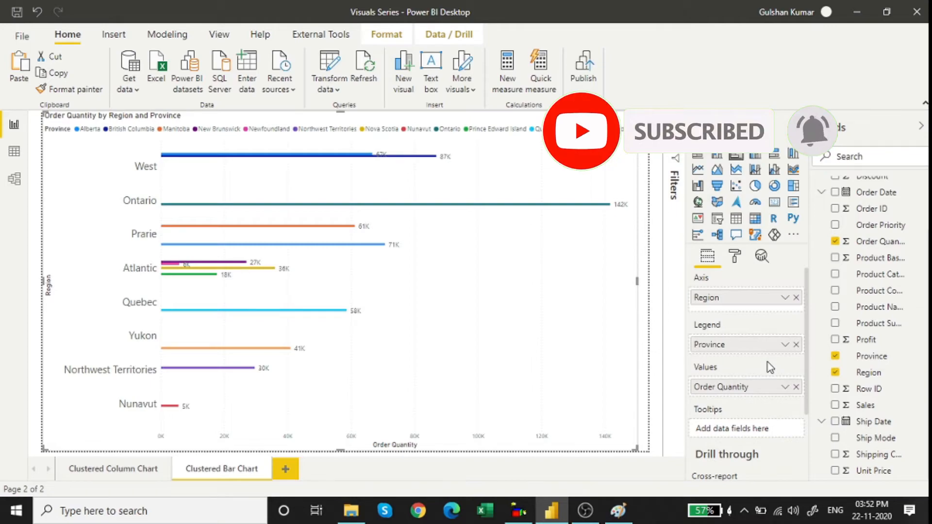
Replace Province in the legend with Customer Segment, and swap it with Region so Customer Segment is on the axis
{"action": "left_click", "coordinate": [795, 344]}
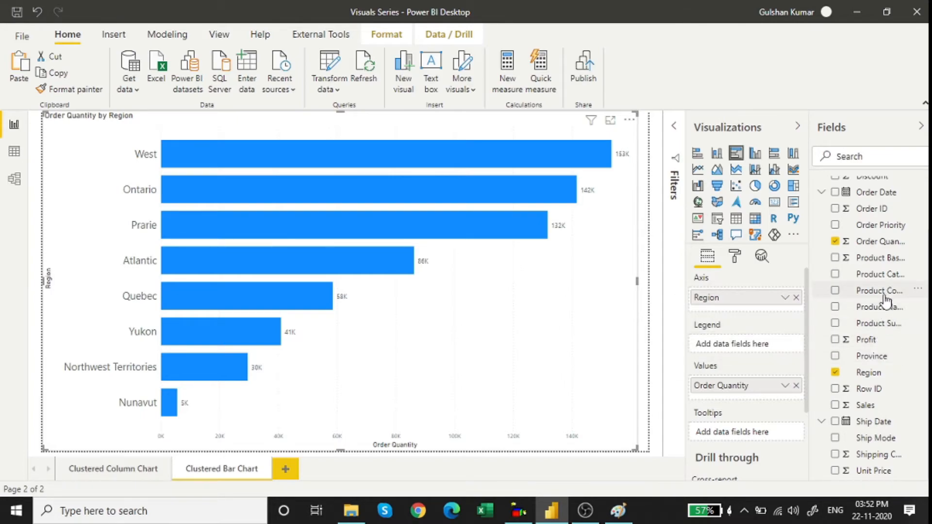
{"action": "scroll", "coordinate": [886, 299], "scroll_direction": "up", "scroll_amount": 2}
{"action": "left_click_drag", "start_coordinate": [871, 206], "coordinate": [759, 347]}
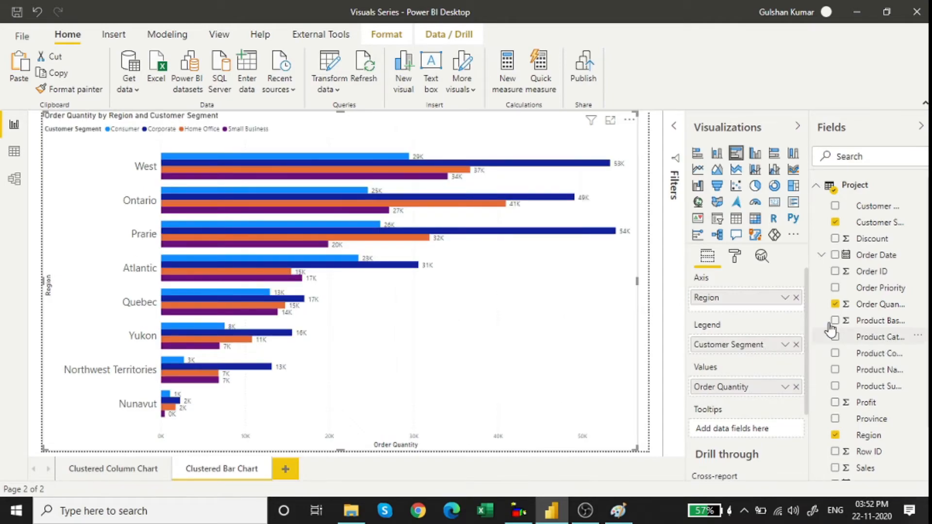
{"action": "left_click_drag", "start_coordinate": [761, 302], "coordinate": [768, 367]}
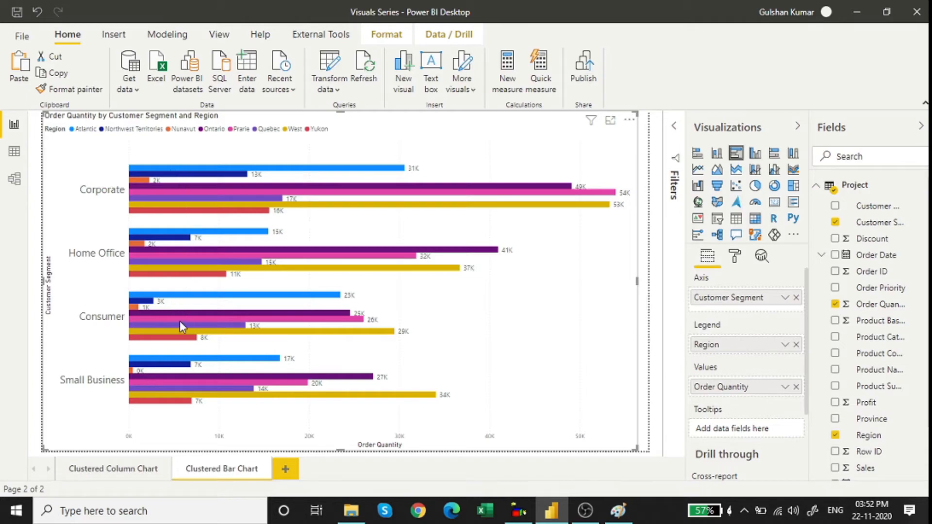
Switch the visual to a clustered column chart and back to a clustered bar chart
{"action": "left_click", "coordinate": [755, 155]}
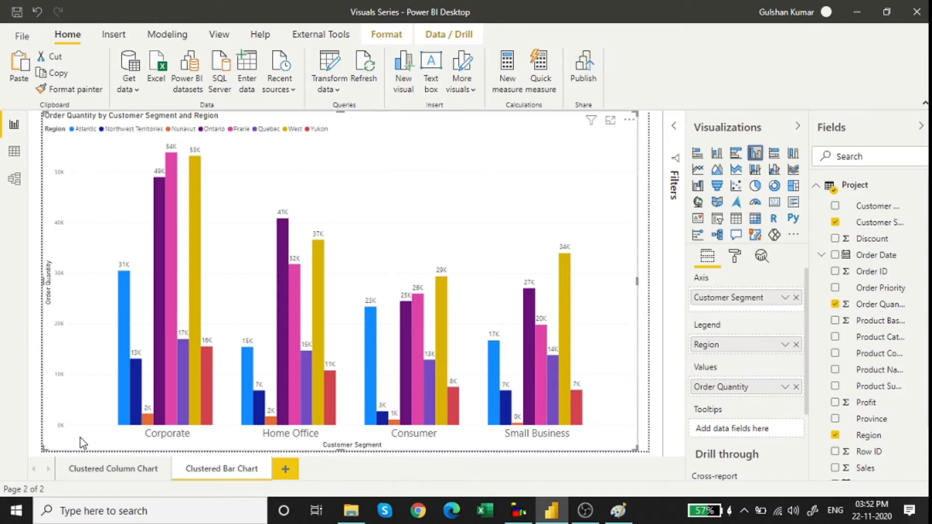
{"action": "left_click", "coordinate": [736, 154]}
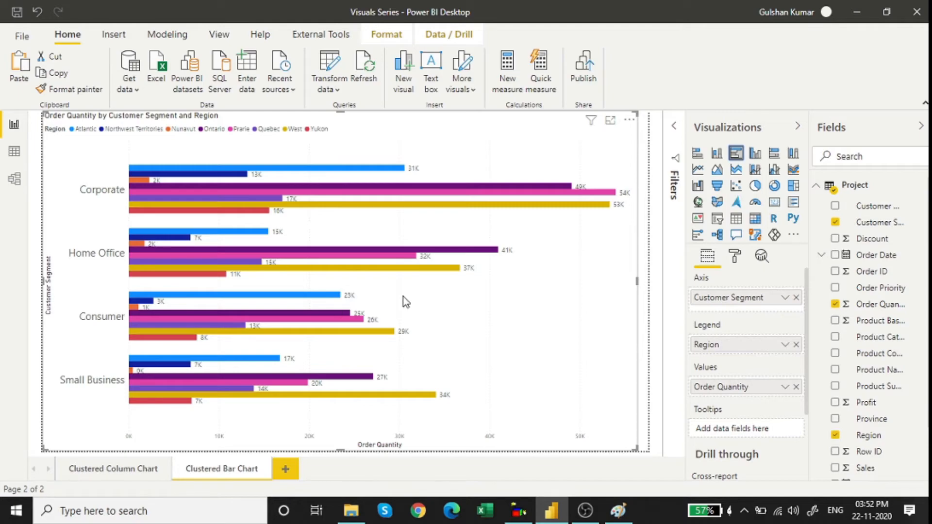
Open the chart's formatting options and turn the Y axis and X axis off and back on
{"action": "left_click", "coordinate": [735, 259]}
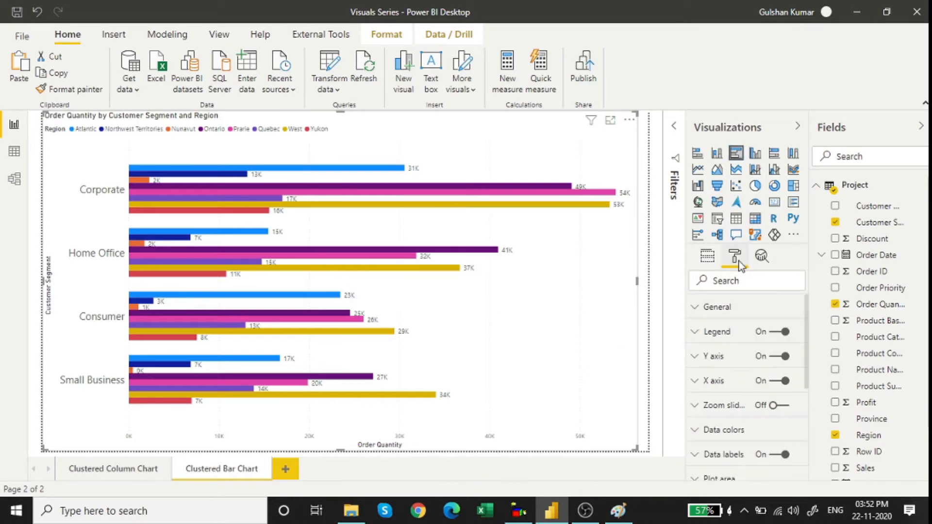
{"action": "left_click", "coordinate": [778, 356]}
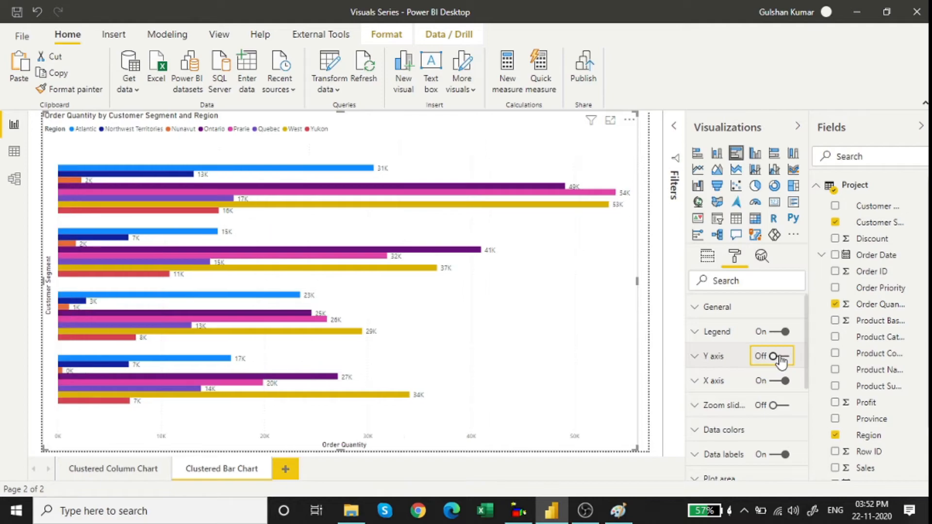
{"action": "left_click", "coordinate": [769, 382]}
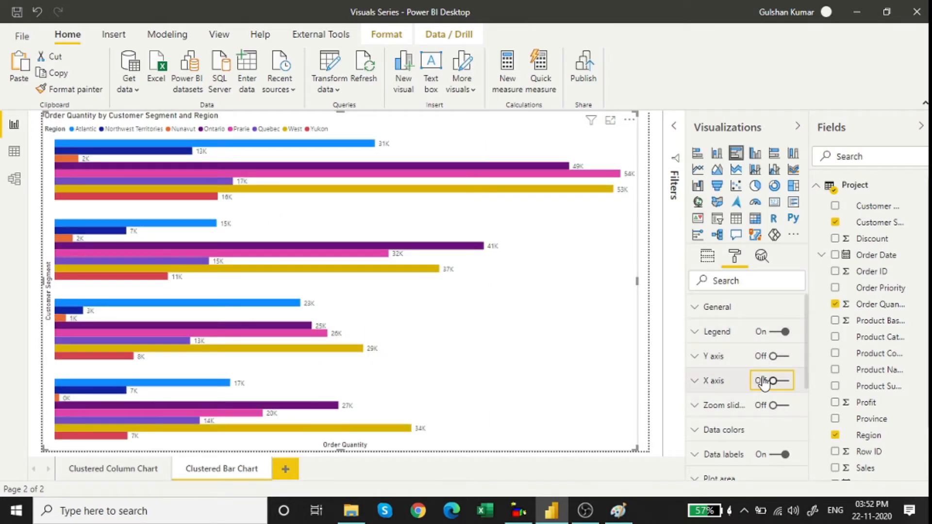
{"action": "left_click", "coordinate": [772, 380]}
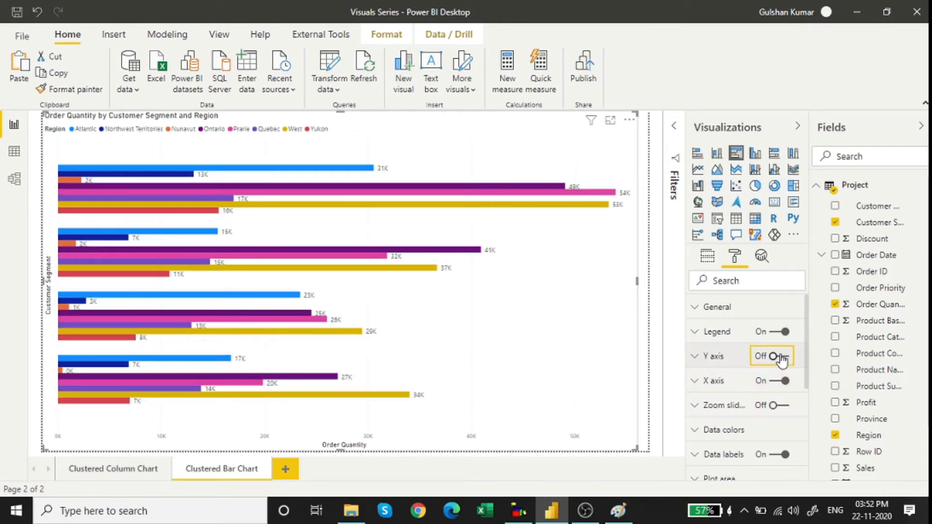
{"action": "left_click", "coordinate": [774, 356]}
Change the data color of the Yukon region to black
{"action": "scroll", "coordinate": [740, 399], "scroll_direction": "down", "scroll_amount": 2}
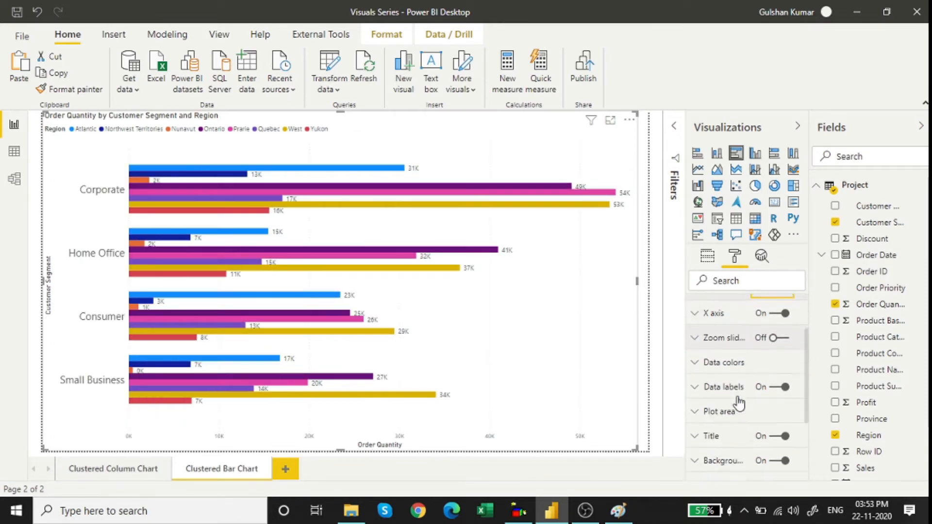
{"action": "left_click", "coordinate": [705, 365]}
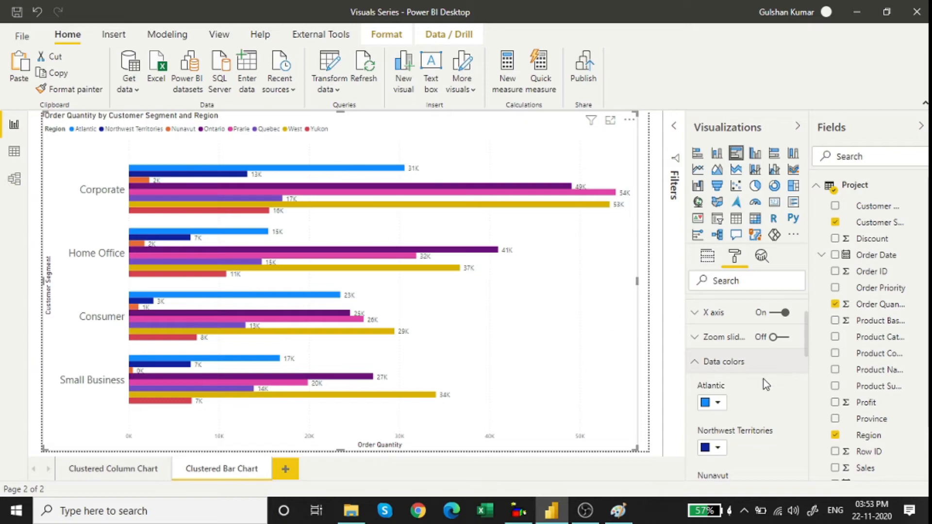
{"action": "scroll", "coordinate": [764, 380], "scroll_direction": "down", "scroll_amount": 2}
{"action": "scroll", "coordinate": [756, 384], "scroll_direction": "down", "scroll_amount": 1}
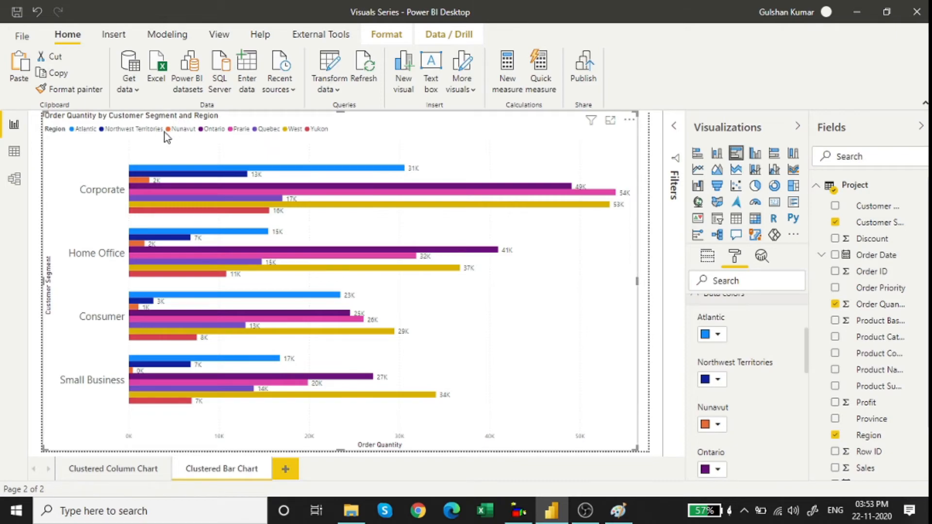
{"action": "scroll", "coordinate": [743, 367], "scroll_direction": "down", "scroll_amount": 8}
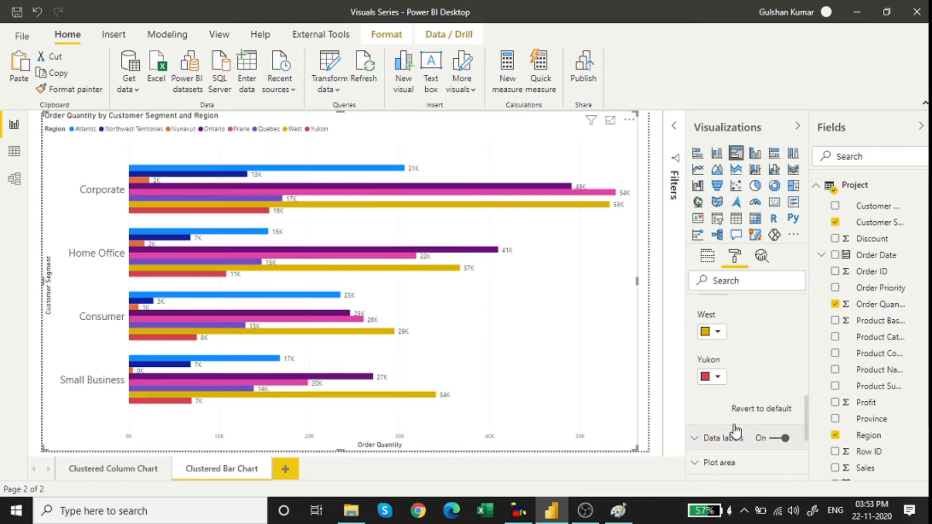
{"action": "left_click", "coordinate": [717, 377]}
{"action": "left_click", "coordinate": [741, 393]}
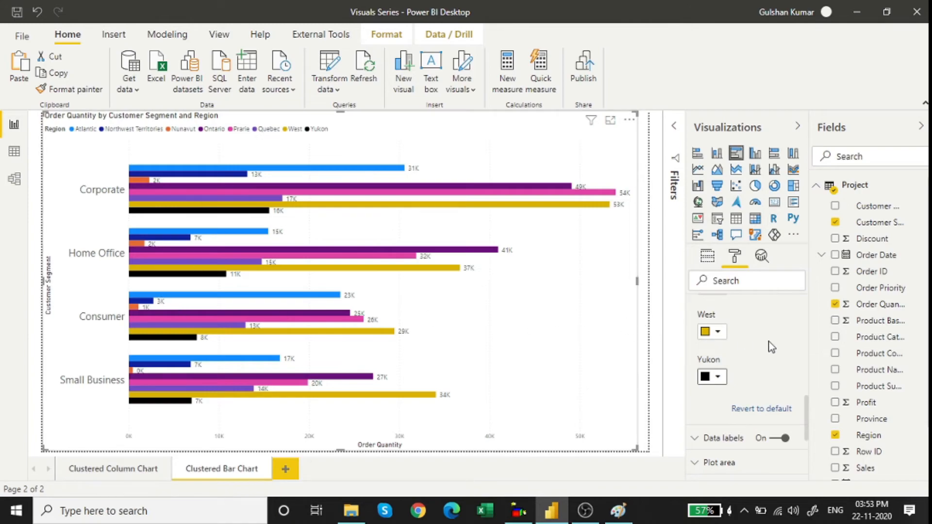
Open the chart's data label settings and set the display units to None
{"action": "scroll", "coordinate": [774, 342], "scroll_direction": "down", "scroll_amount": 2}
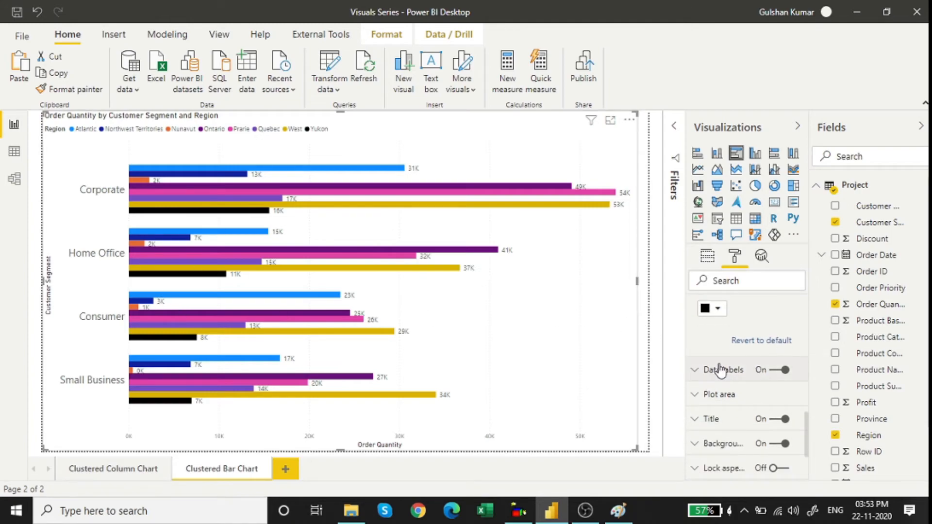
{"action": "left_click", "coordinate": [709, 375]}
{"action": "scroll", "coordinate": [771, 338], "scroll_direction": "down", "scroll_amount": 3}
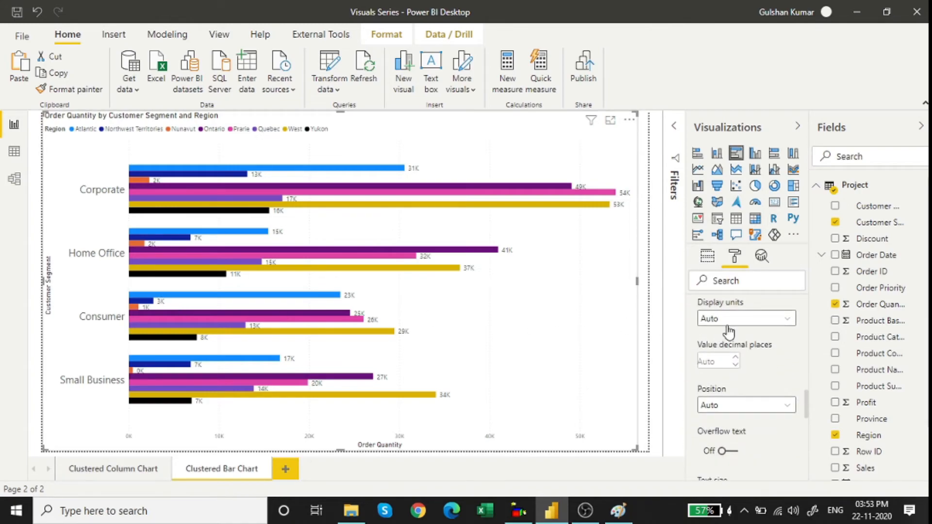
{"action": "scroll", "coordinate": [744, 326], "scroll_direction": "up", "scroll_amount": 2}
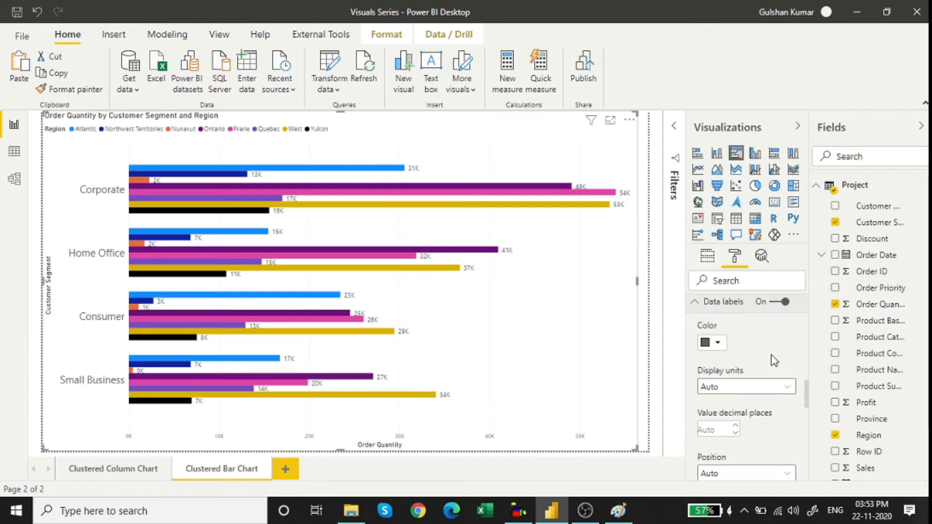
{"action": "scroll", "coordinate": [766, 368], "scroll_direction": "down", "scroll_amount": 1}
{"action": "left_click", "coordinate": [784, 322]}
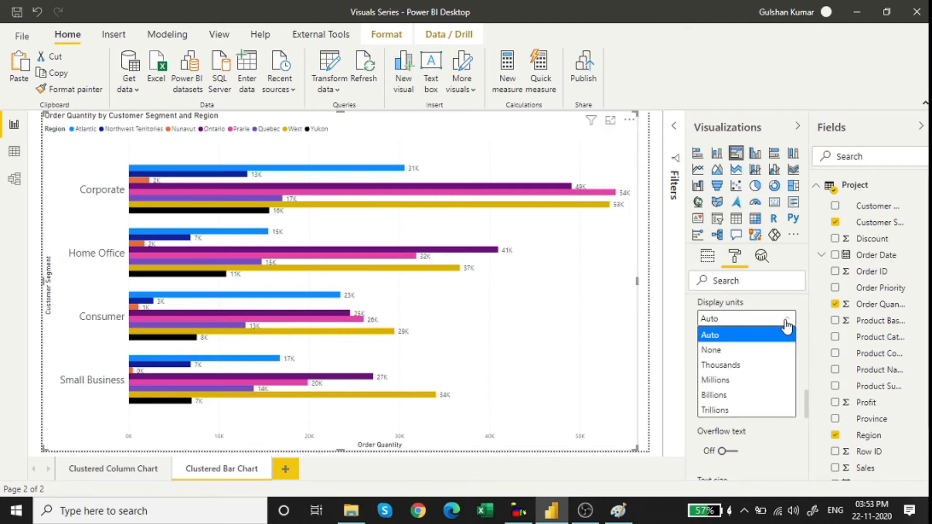
{"action": "left_click", "coordinate": [766, 351]}
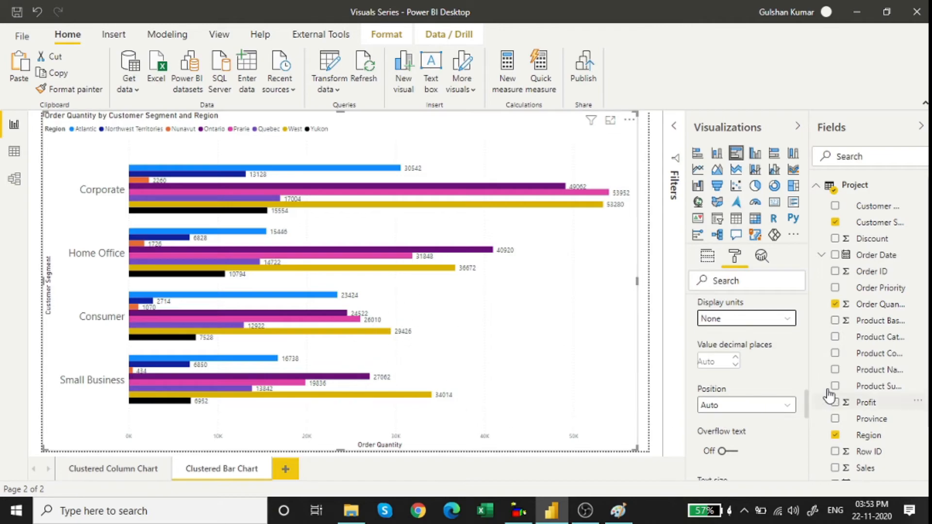
Try Thousands, Millions, Trillions and Auto as the data labels' display units, and return them to None
{"action": "scroll", "coordinate": [767, 379], "scroll_direction": "up", "scroll_amount": 4}
{"action": "scroll", "coordinate": [755, 437], "scroll_direction": "down", "scroll_amount": 2}
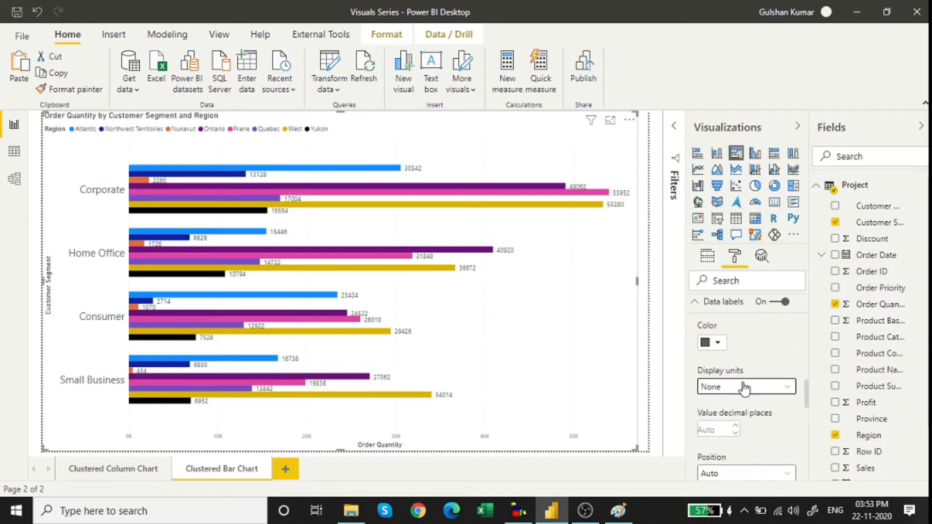
{"action": "scroll", "coordinate": [741, 398], "scroll_direction": "up", "scroll_amount": 3}
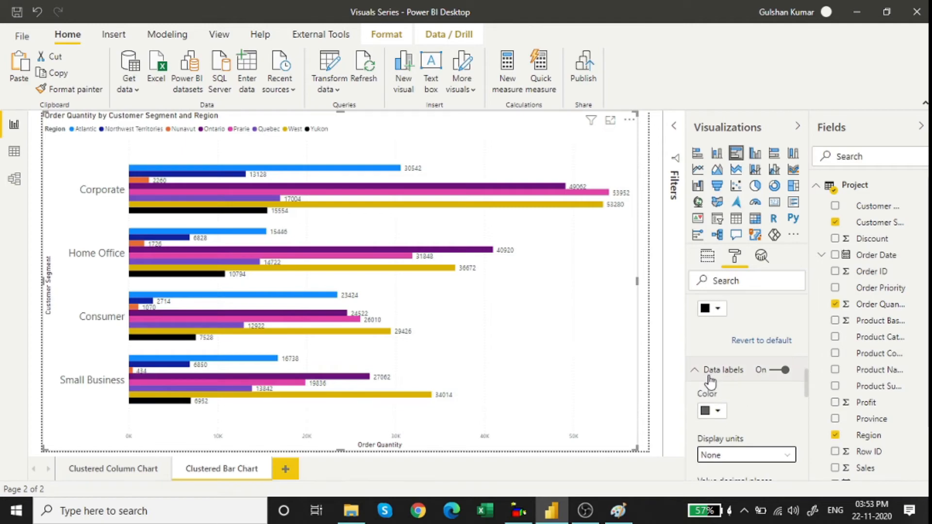
{"action": "scroll", "coordinate": [715, 381], "scroll_direction": "down", "scroll_amount": 3}
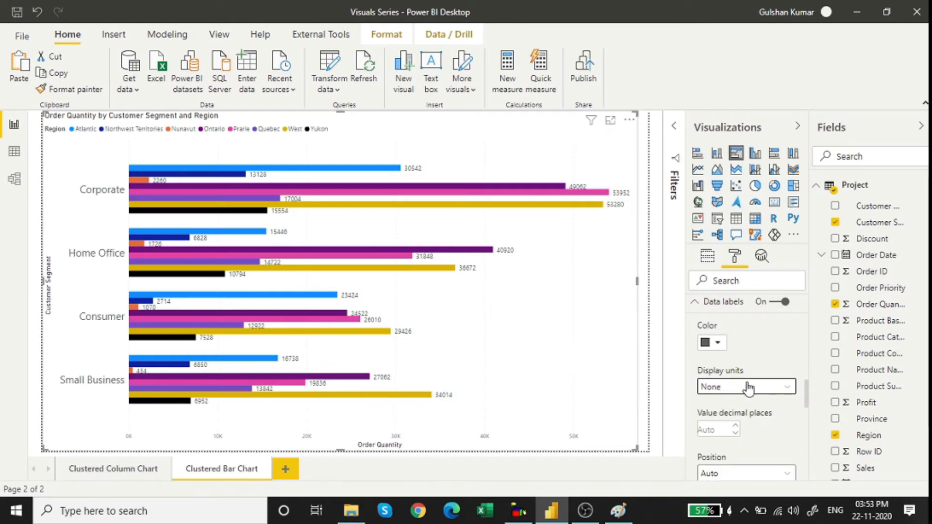
{"action": "left_click", "coordinate": [776, 396]}
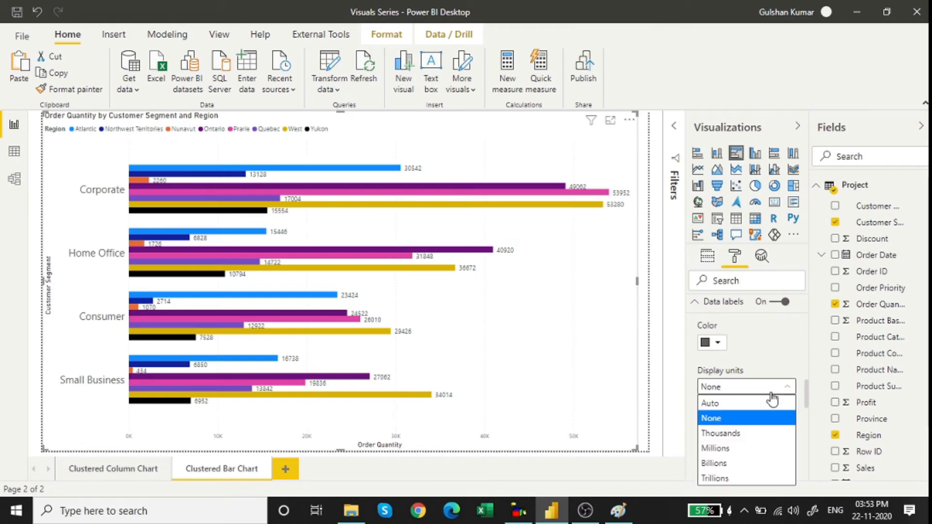
{"action": "left_click", "coordinate": [743, 432]}
{"action": "left_click", "coordinate": [749, 391]}
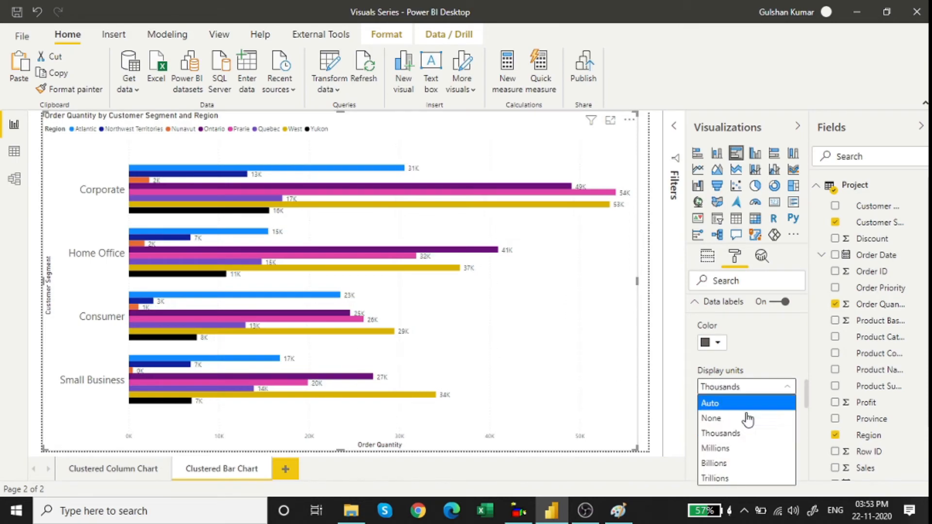
{"action": "left_click", "coordinate": [736, 449]}
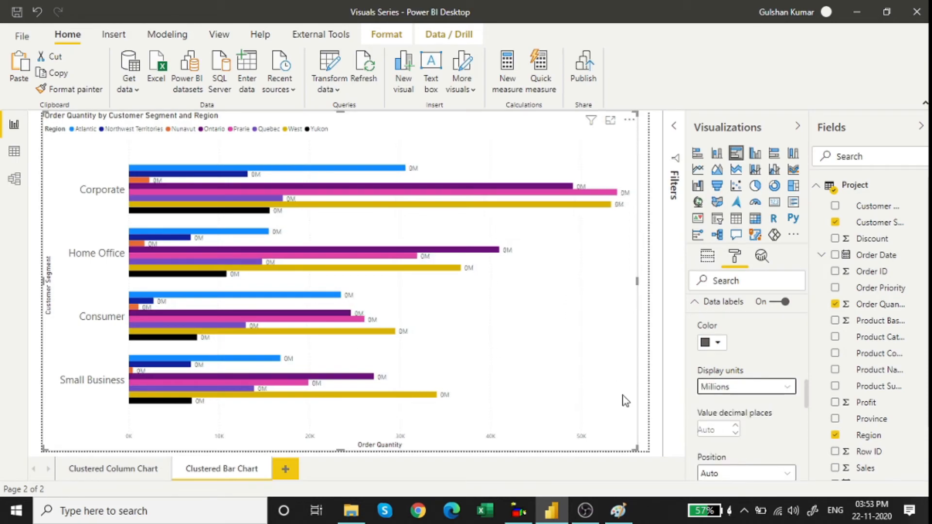
{"action": "left_click", "coordinate": [779, 389]}
{"action": "left_click", "coordinate": [743, 478]}
{"action": "left_click", "coordinate": [755, 388]}
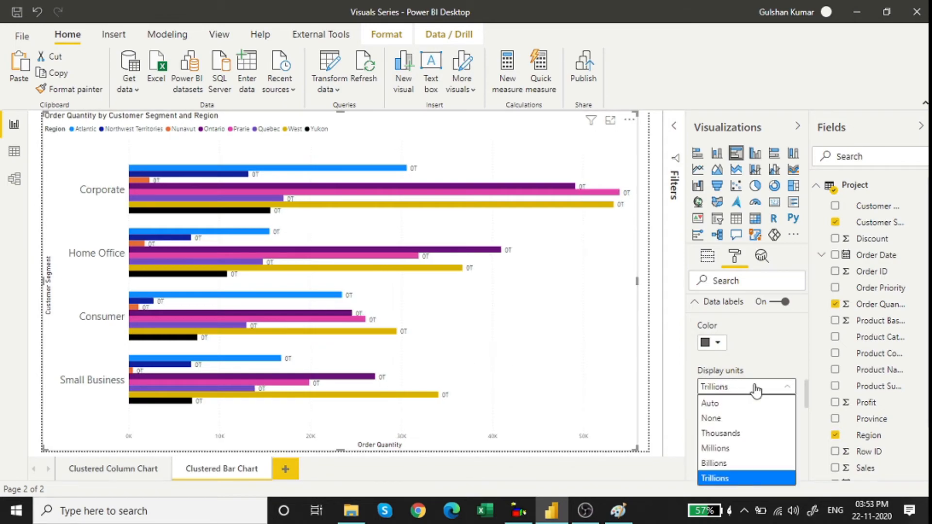
{"action": "left_click", "coordinate": [748, 404]}
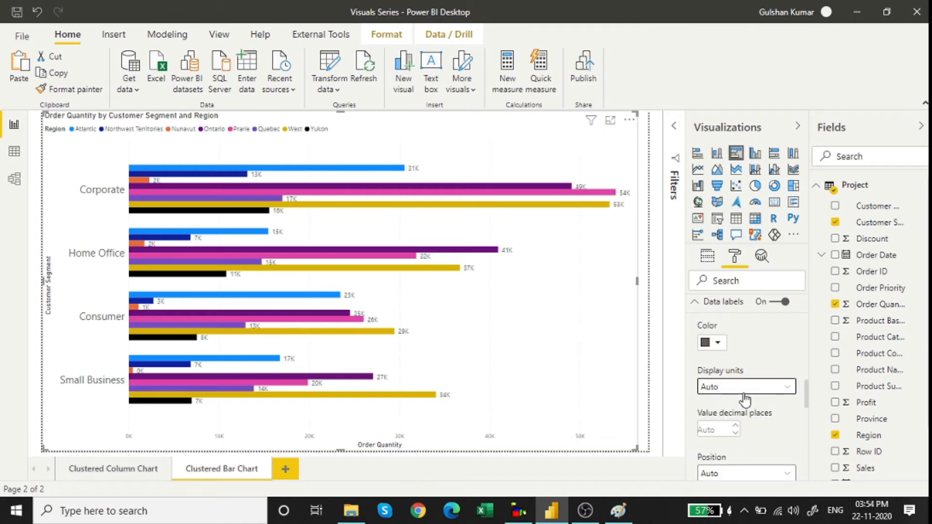
{"action": "left_click", "coordinate": [752, 388]}
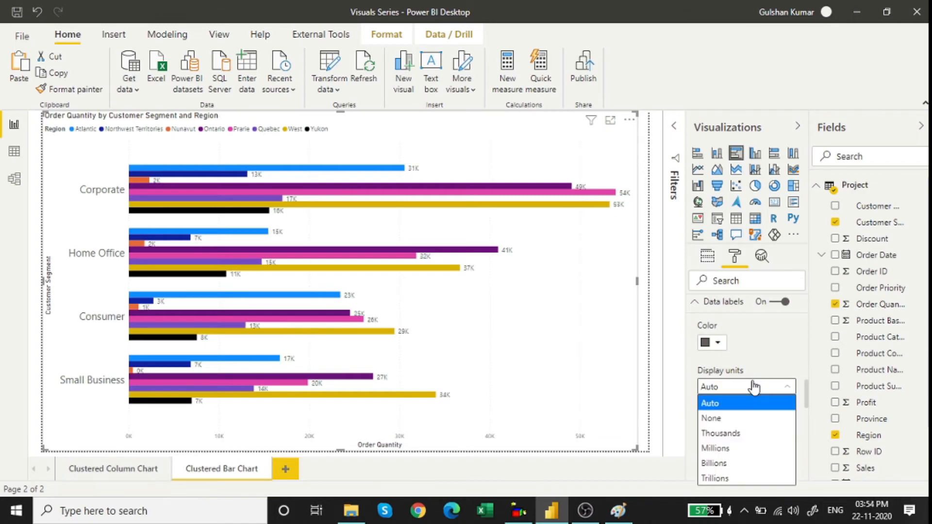
{"action": "left_click", "coordinate": [750, 420]}
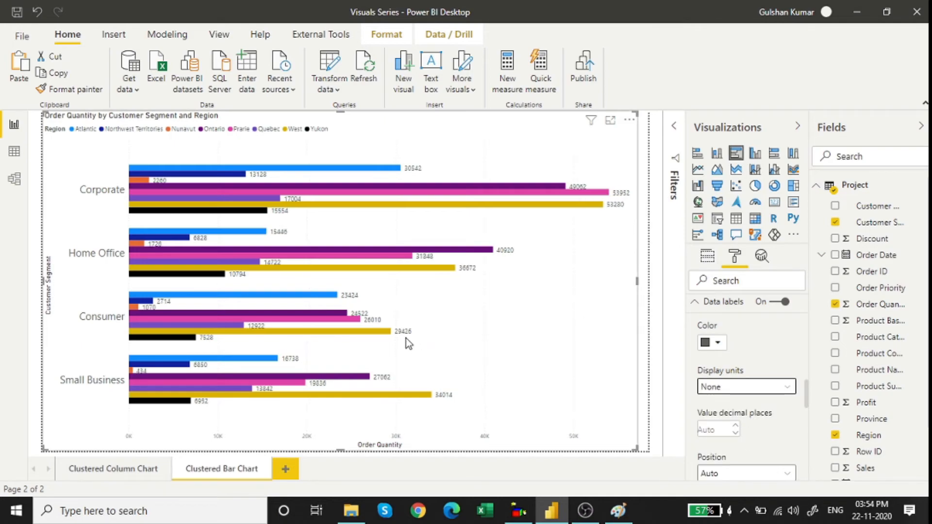
Set the data labels' text size to 16 pt and their font family to Arial Black
{"action": "scroll", "coordinate": [757, 401], "scroll_direction": "down", "scroll_amount": 3}
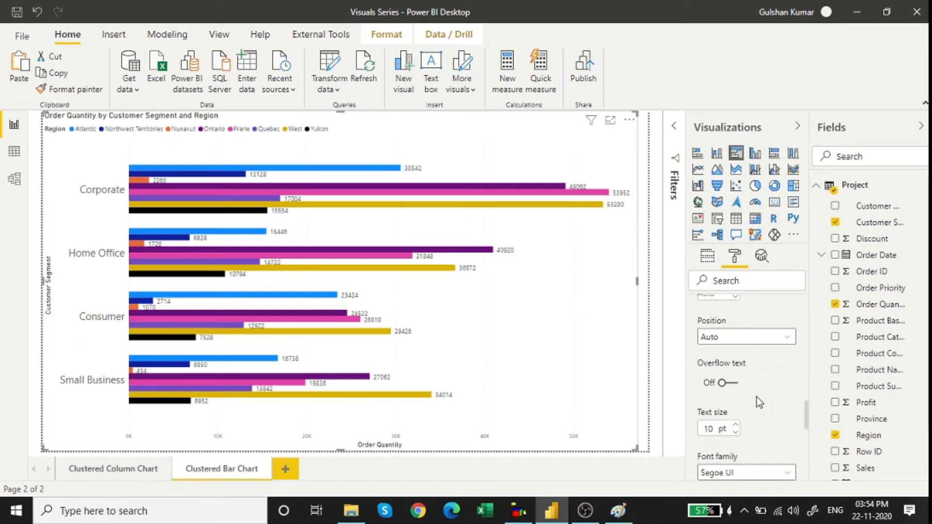
{"action": "scroll", "coordinate": [758, 401], "scroll_direction": "down", "scroll_amount": 3}
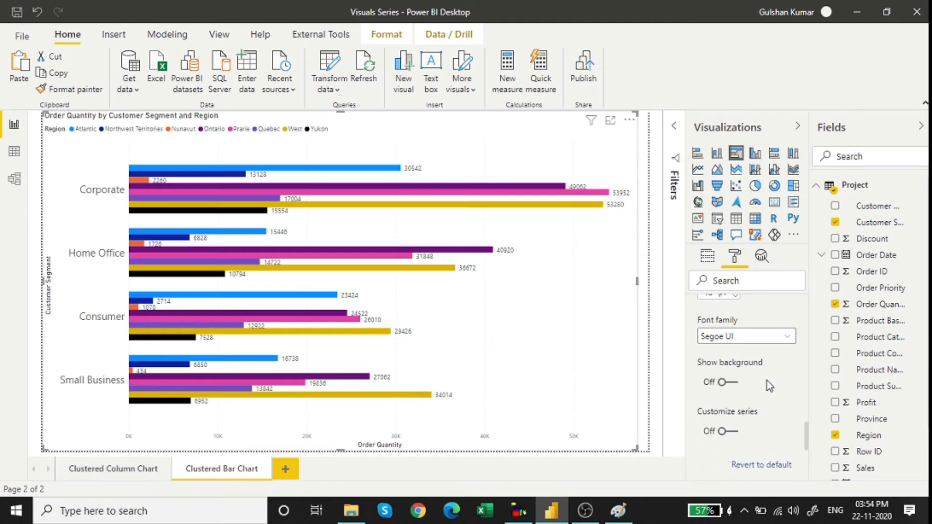
{"action": "scroll", "coordinate": [767, 381], "scroll_direction": "up", "scroll_amount": 1}
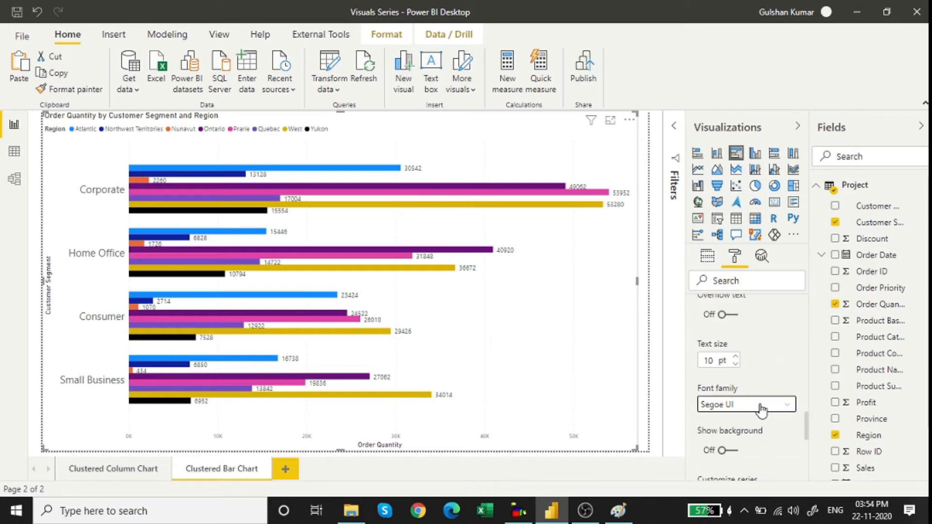
{"action": "double_click", "coordinate": [711, 358]}
{"action": "type", "text": "1"}
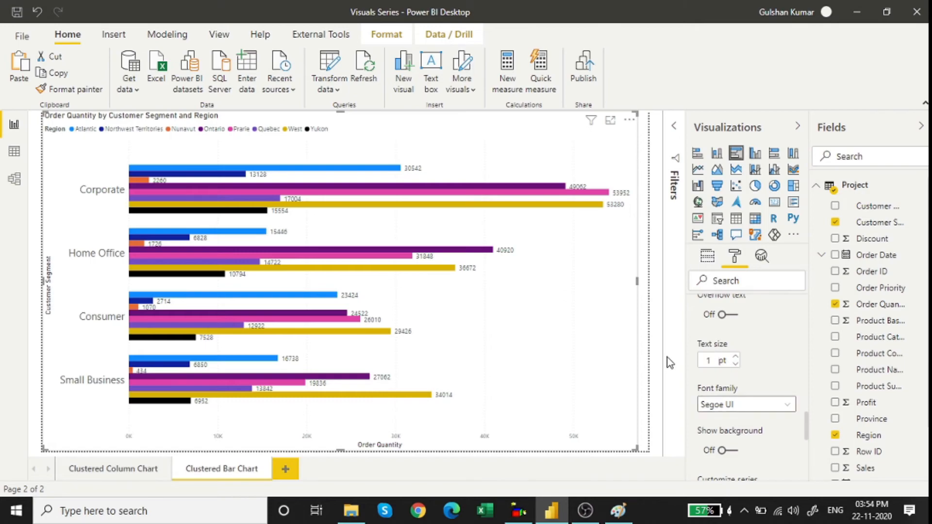
{"action": "type", "text": "6"}
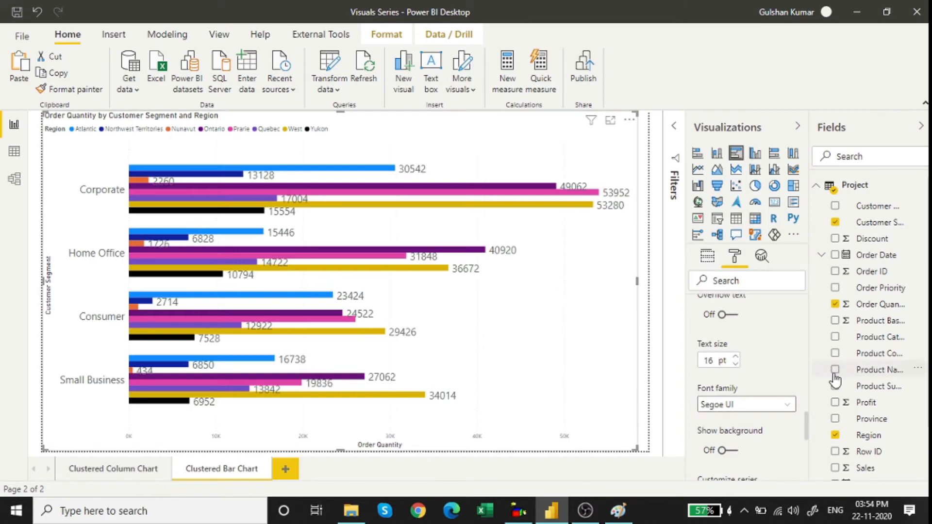
{"action": "left_click", "coordinate": [788, 406]}
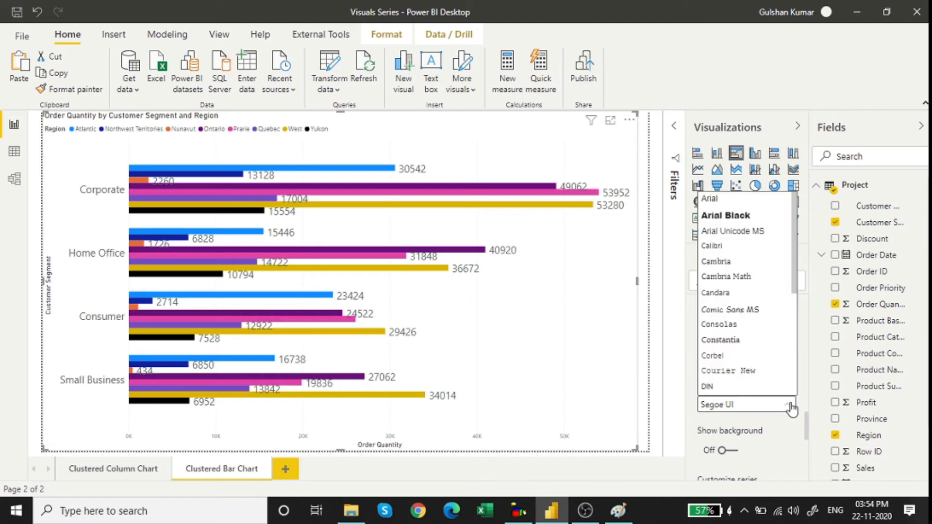
{"action": "left_click", "coordinate": [728, 216]}
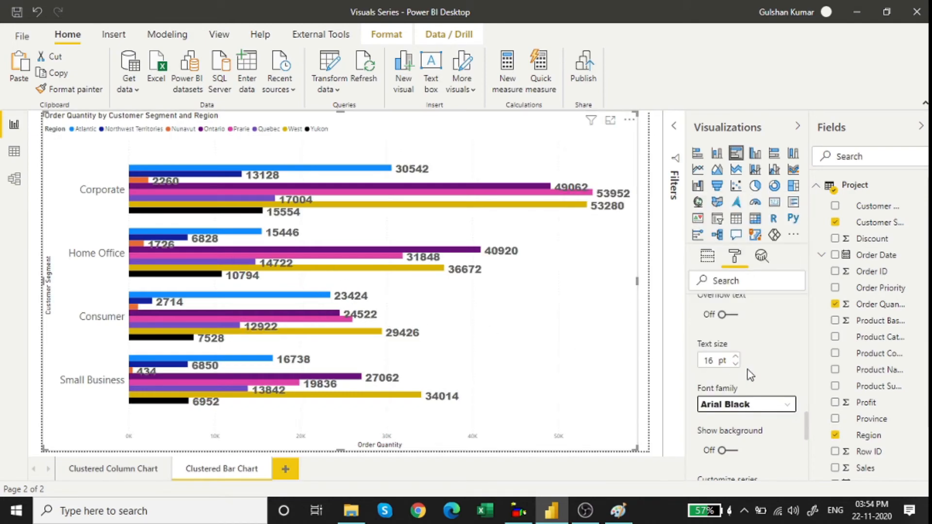
Turn on the chart's border and resize the chart so it is narrower and shorter than the report page
{"action": "scroll", "coordinate": [756, 385], "scroll_direction": "down", "scroll_amount": 3}
{"action": "scroll", "coordinate": [764, 399], "scroll_direction": "down", "scroll_amount": 8}
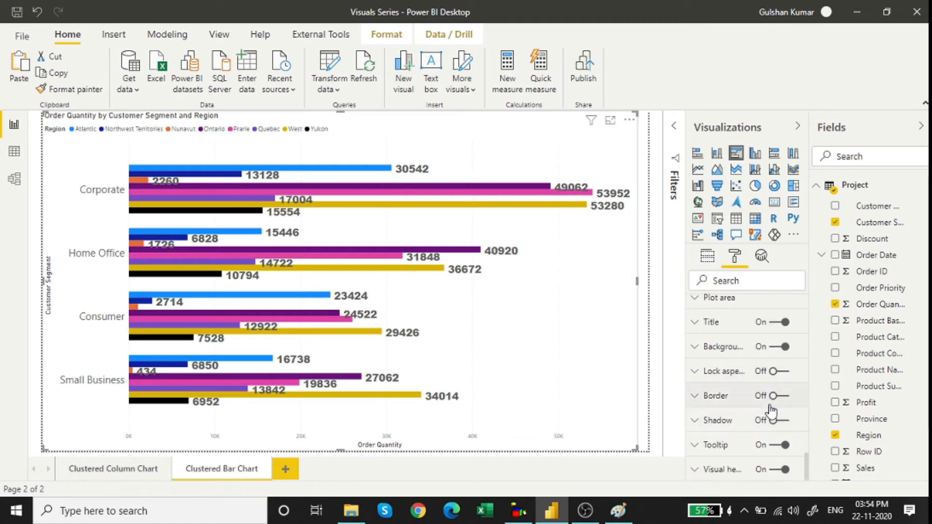
{"action": "left_click", "coordinate": [779, 397]}
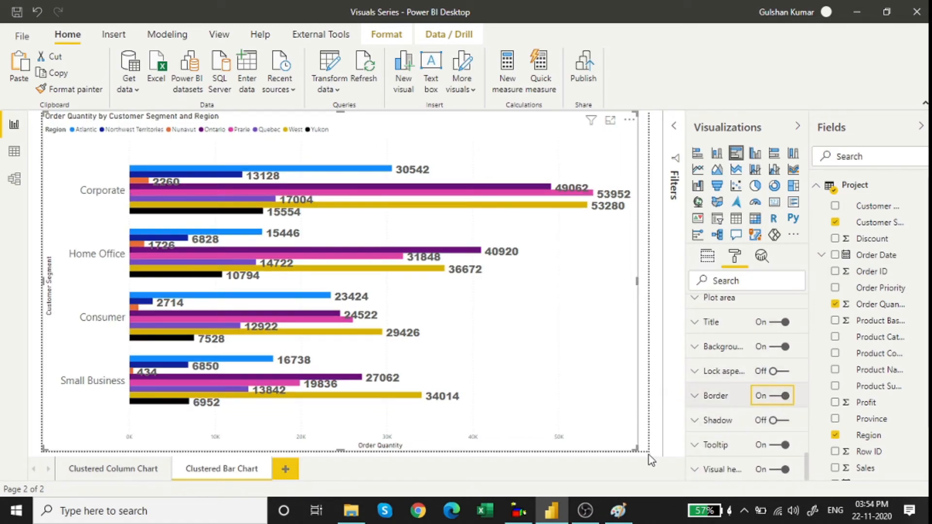
{"action": "left_click_drag", "start_coordinate": [631, 447], "coordinate": [471, 408]}
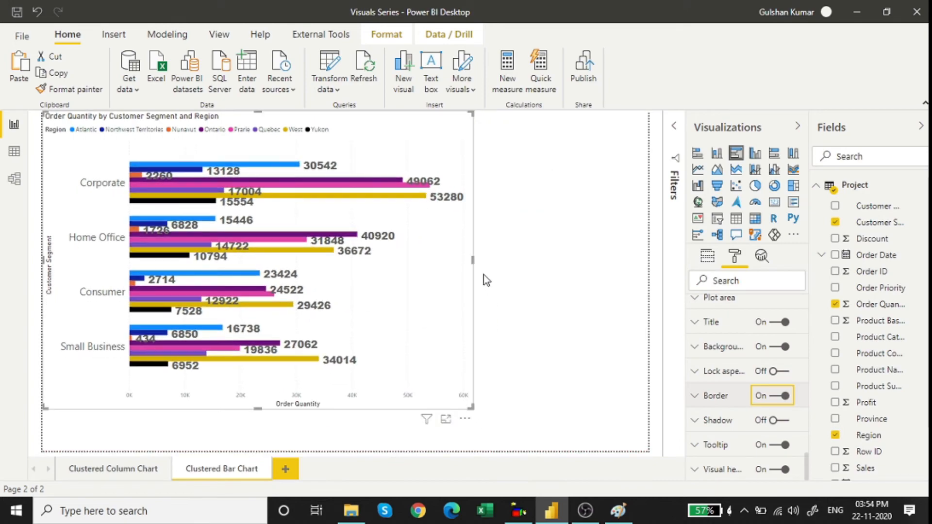
{"action": "left_click_drag", "start_coordinate": [473, 260], "coordinate": [550, 278]}
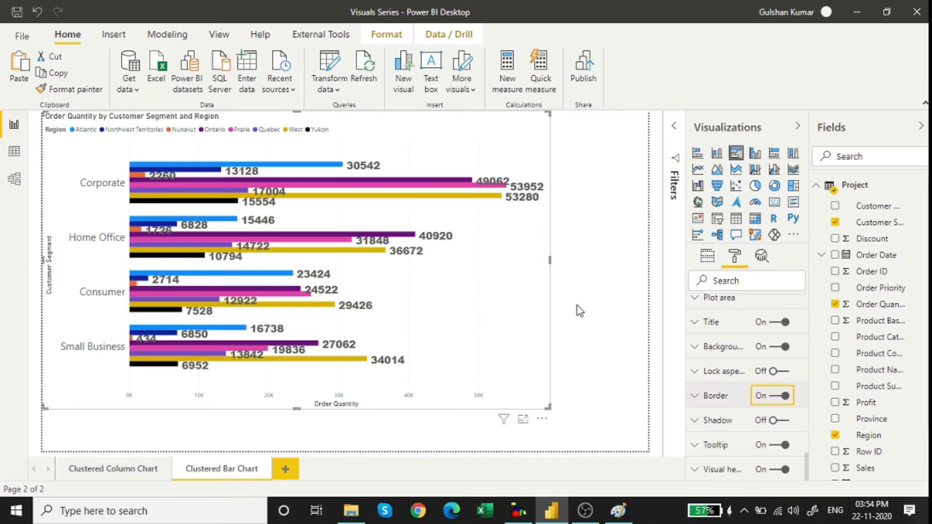
Add a constant line to the chart in the analytics options with a value of 18000
{"action": "scroll", "coordinate": [784, 334], "scroll_direction": "up", "scroll_amount": 8}
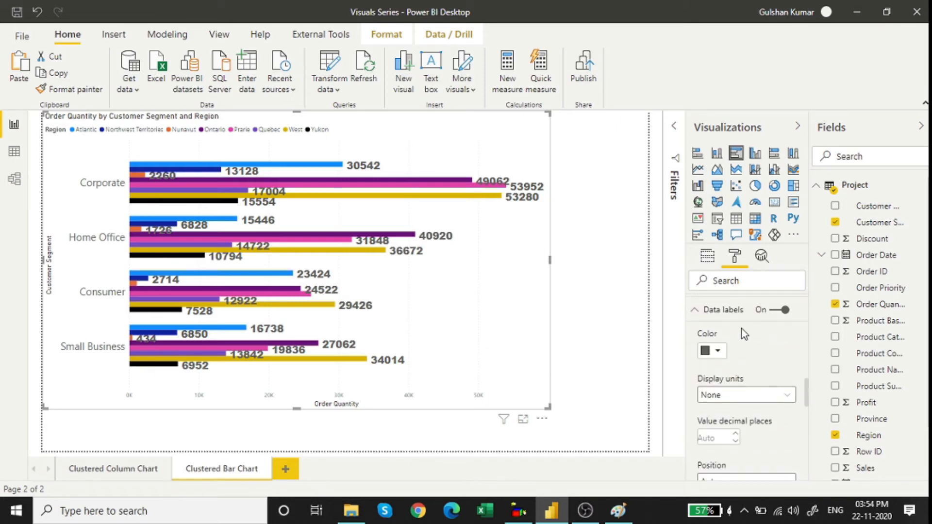
{"action": "left_click", "coordinate": [761, 258]}
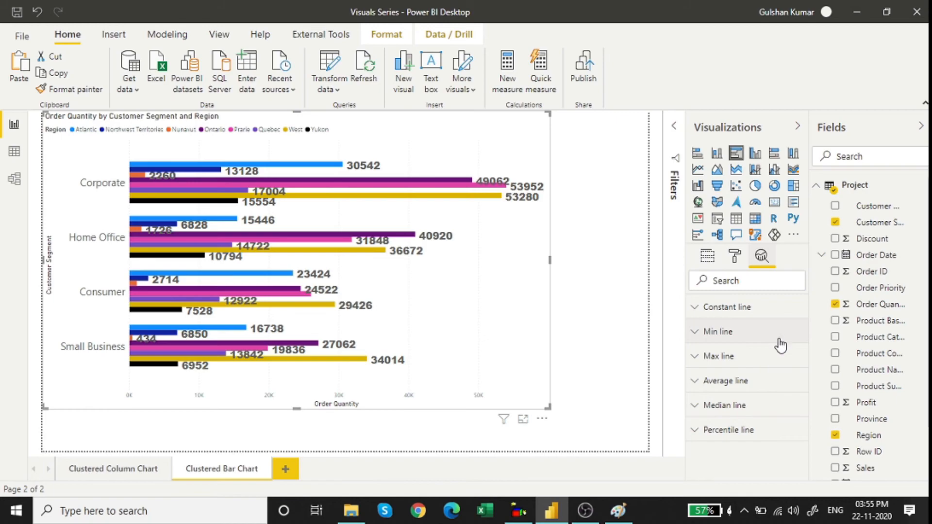
{"action": "left_click", "coordinate": [742, 313]}
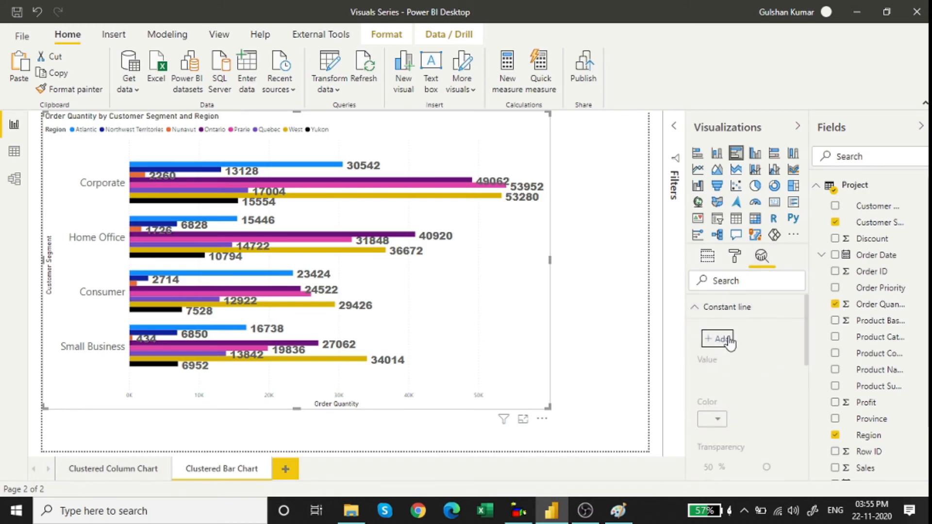
{"action": "left_click", "coordinate": [729, 342]}
{"action": "left_click", "coordinate": [701, 393]}
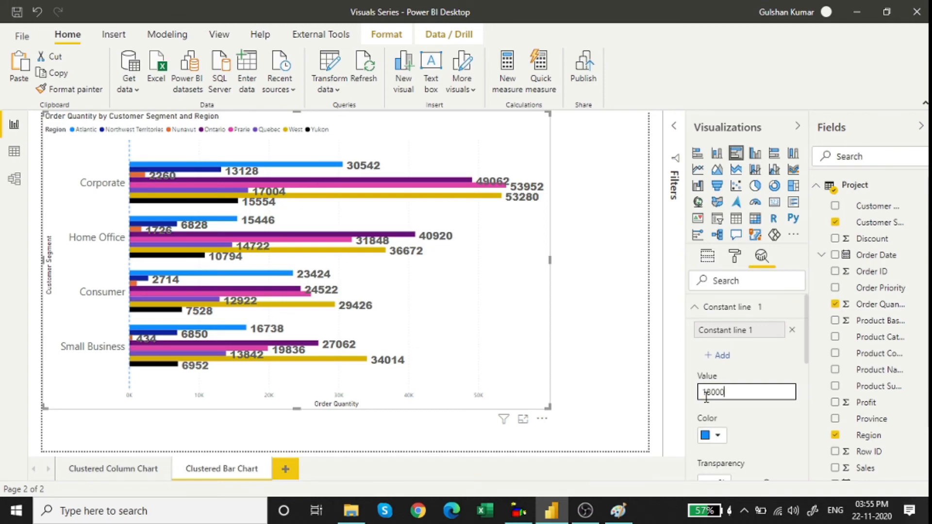
{"action": "left_click", "coordinate": [775, 421]}
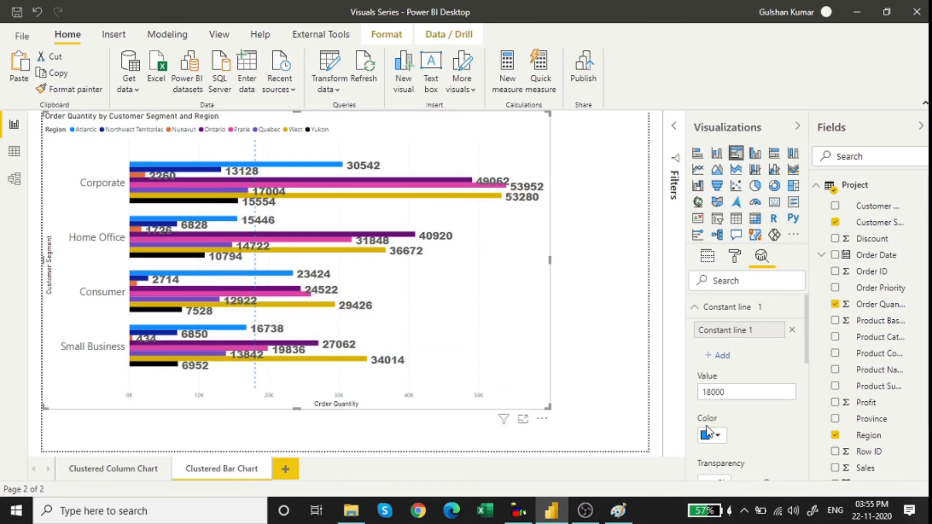
Change the constant line's color to red and its line style to Solid
{"action": "left_click", "coordinate": [718, 436]}
{"action": "scroll", "coordinate": [750, 432], "scroll_direction": "down", "scroll_amount": 1}
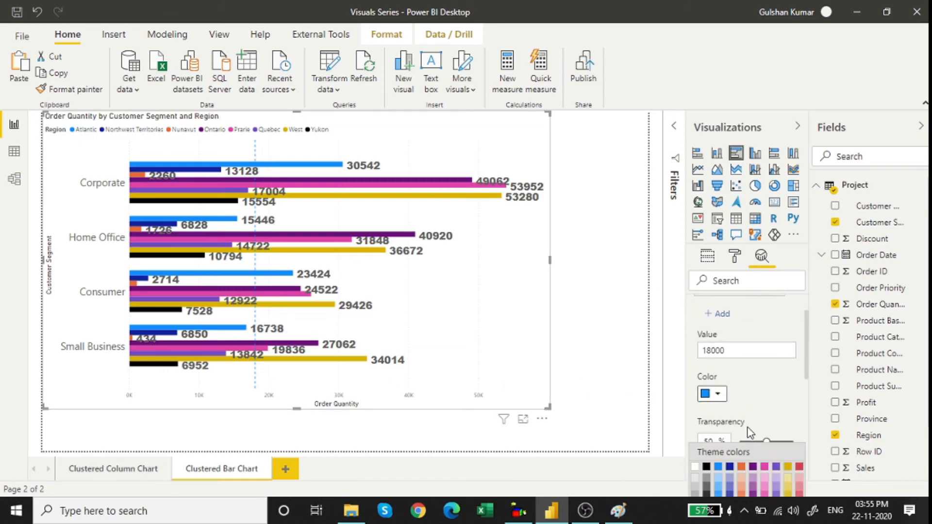
{"action": "left_click", "coordinate": [799, 466]}
{"action": "scroll", "coordinate": [780, 402], "scroll_direction": "down", "scroll_amount": 2}
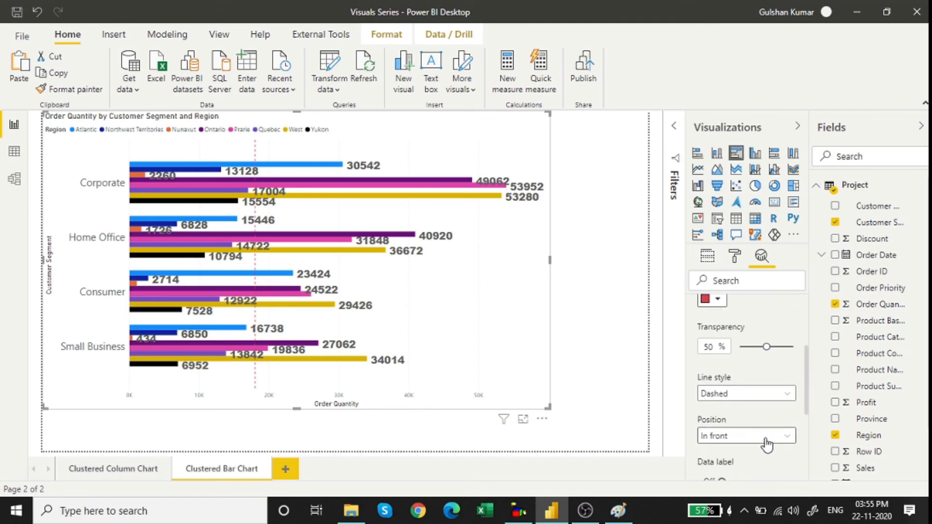
{"action": "left_click", "coordinate": [728, 394]}
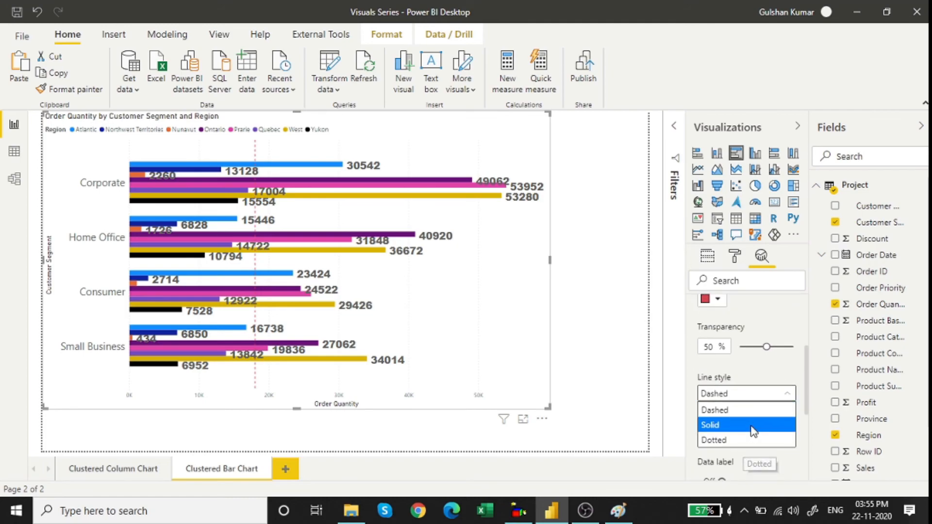
{"action": "left_click", "coordinate": [745, 425]}
{"action": "scroll", "coordinate": [745, 413], "scroll_direction": "down", "scroll_amount": 2}
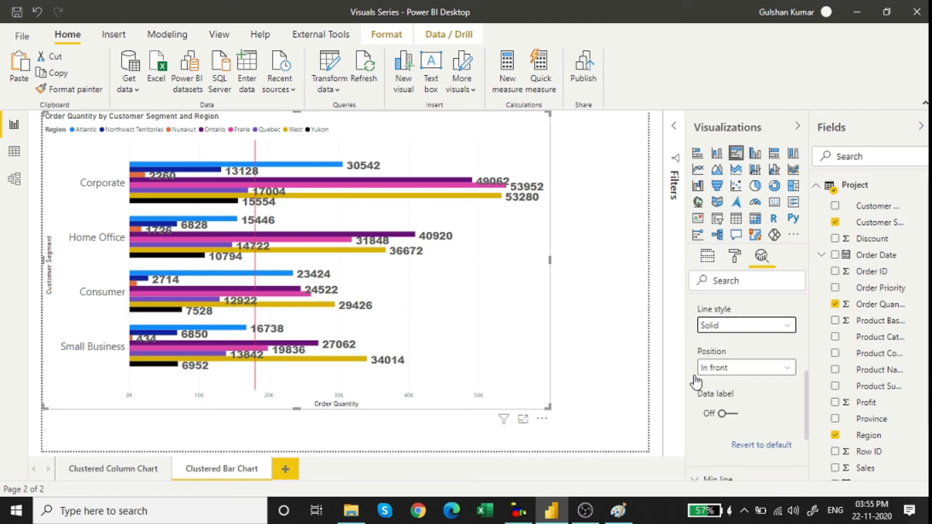
Set the constant line's position to Behind and turn on its data label
{"action": "left_click", "coordinate": [767, 376]}
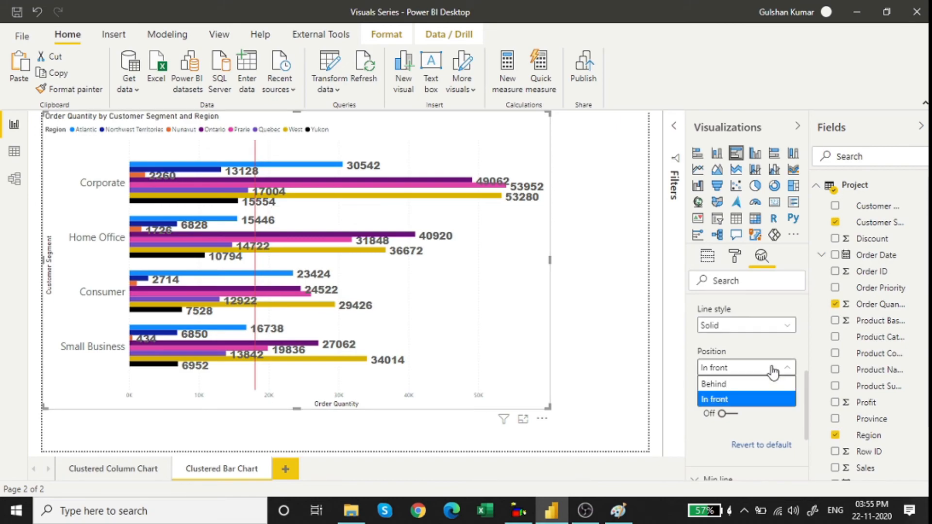
{"action": "left_click", "coordinate": [725, 383]}
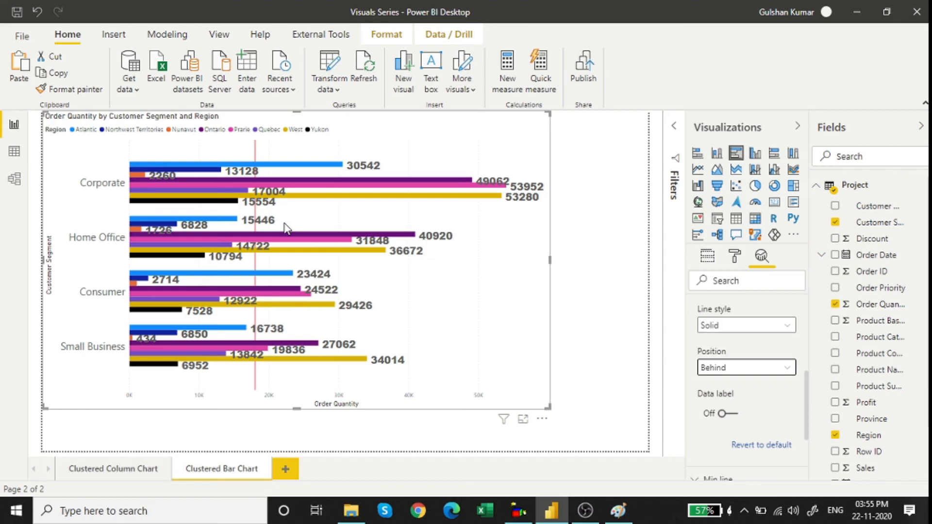
{"action": "left_click", "coordinate": [728, 415]}
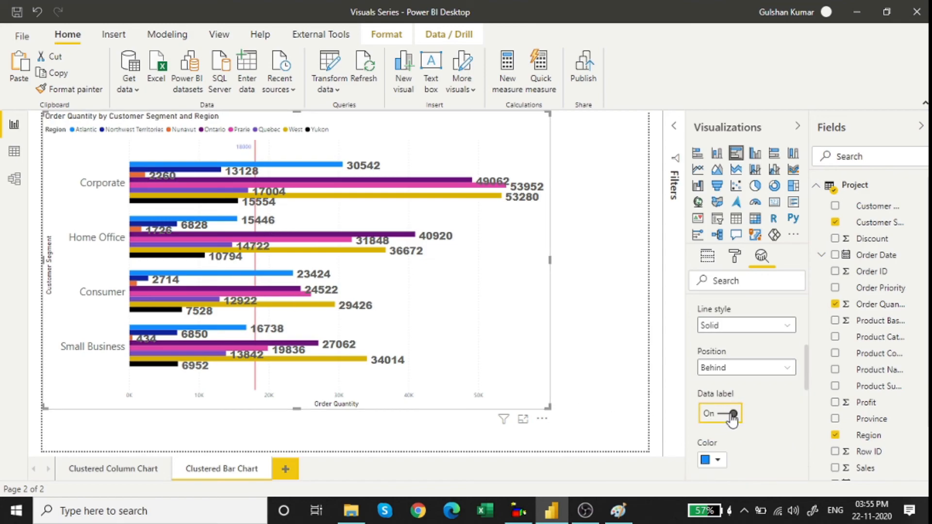
{"action": "left_click", "coordinate": [729, 416]}
{"action": "left_click", "coordinate": [729, 415]}
Change the color of the constant line's data label to the dark red among the recent colors
{"action": "scroll", "coordinate": [728, 410], "scroll_direction": "down", "scroll_amount": 2}
{"action": "left_click", "coordinate": [717, 392]}
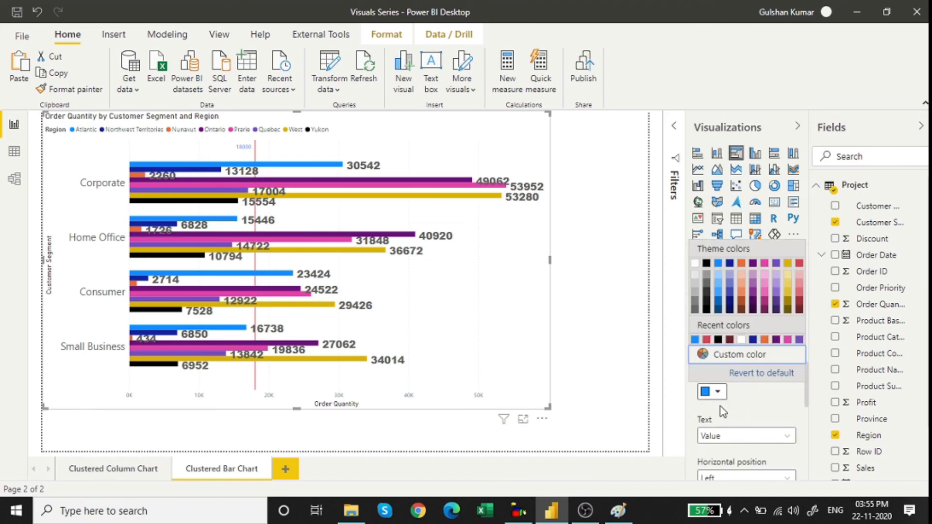
{"action": "left_click", "coordinate": [726, 341]}
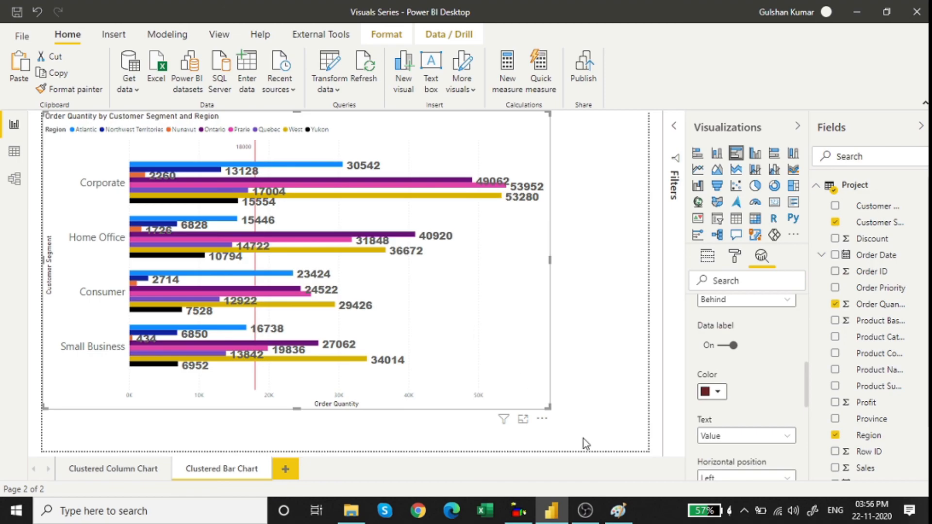
{"action": "left_click", "coordinate": [585, 511]}
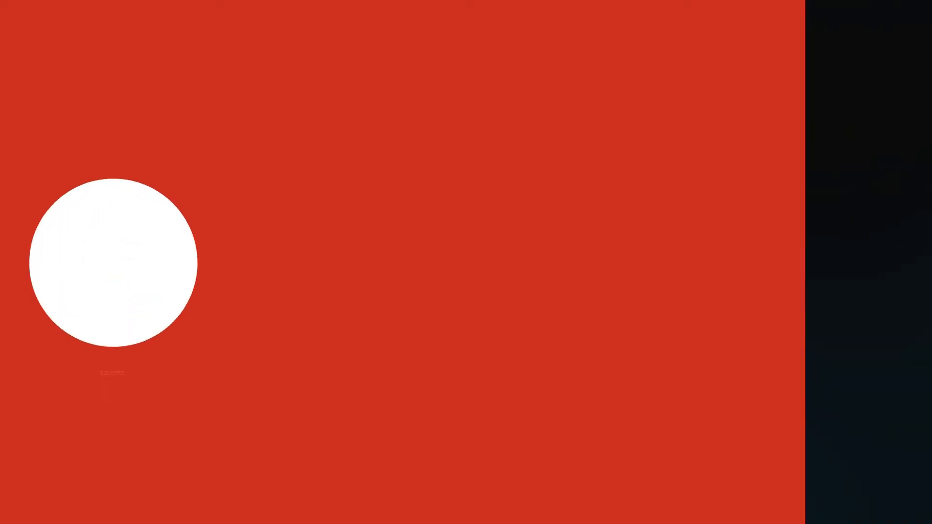